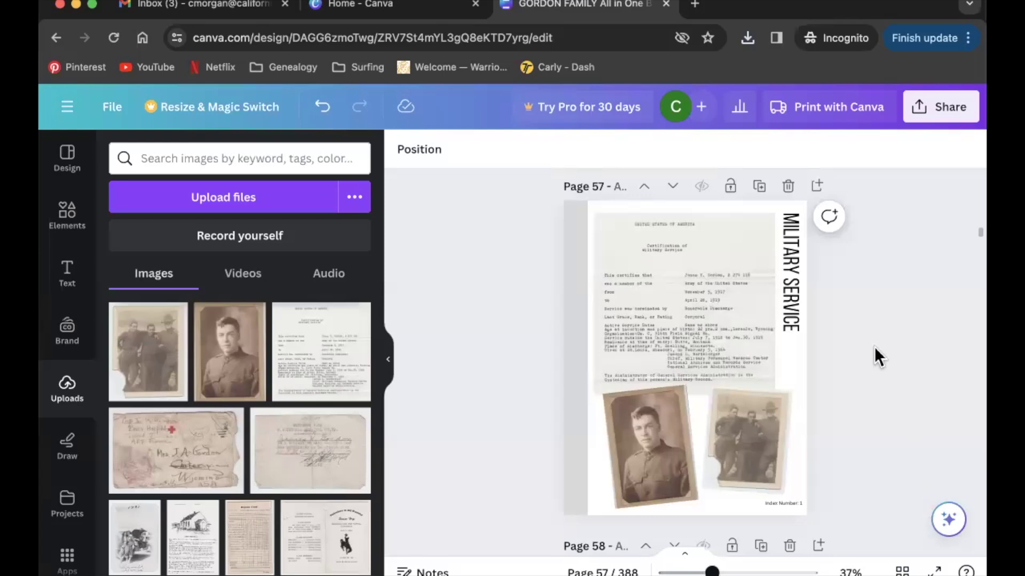
Scroll down past page 57 to the blank Marriage Records template on page 58.
{"action": "scroll", "coordinate": [875, 348], "scroll_direction": "down", "scroll_amount": 5}
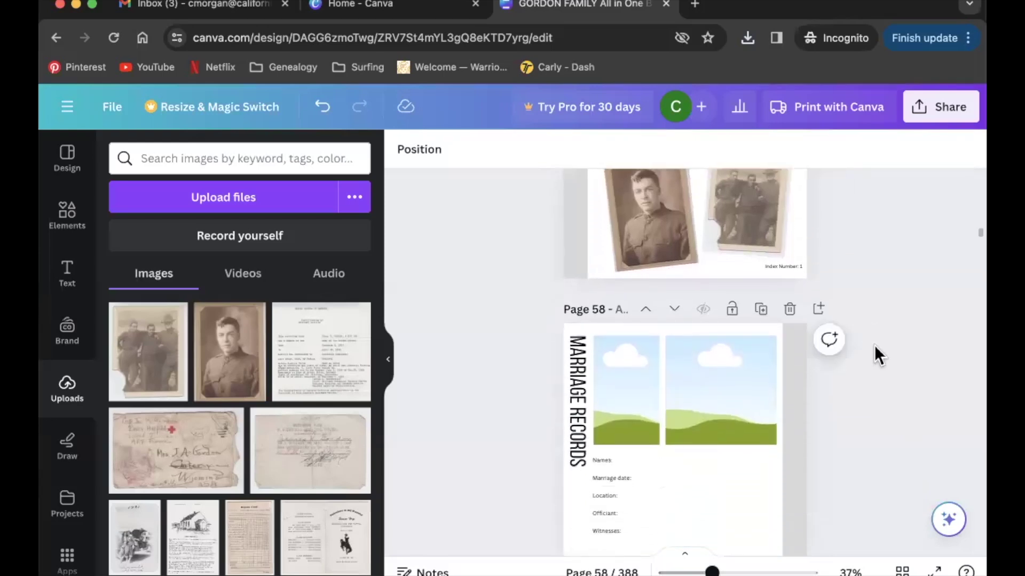
{"action": "scroll", "coordinate": [875, 347], "scroll_direction": "down", "scroll_amount": 3}
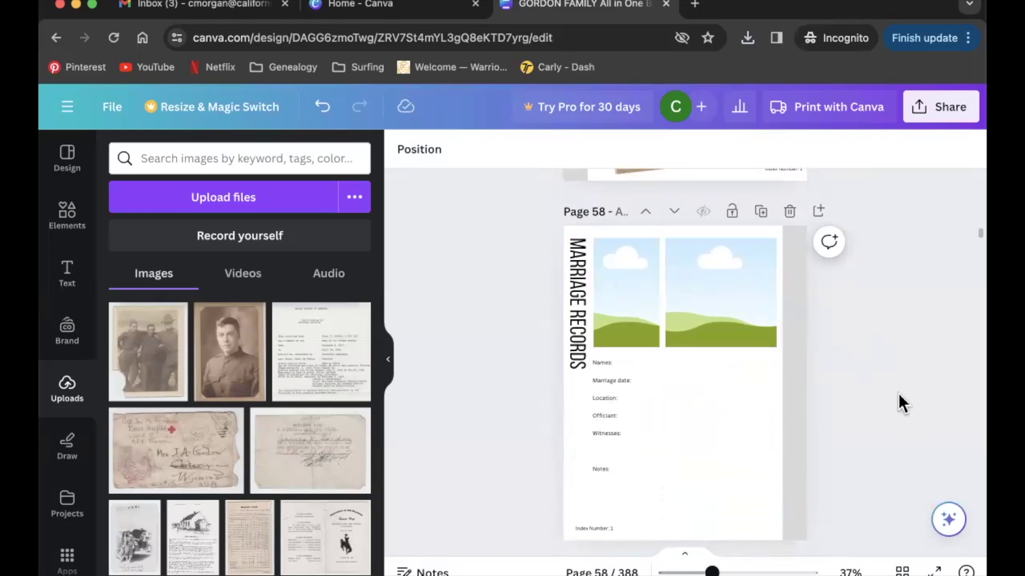
{"action": "scroll", "coordinate": [898, 393], "scroll_direction": "down", "scroll_amount": 2}
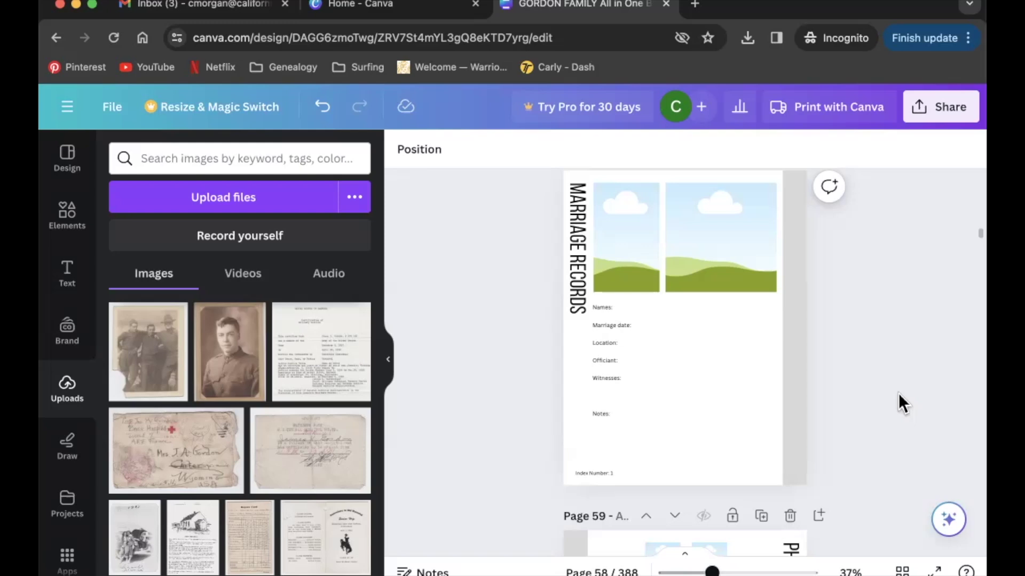
{"action": "scroll", "coordinate": [898, 393], "scroll_direction": "up", "scroll_amount": 2}
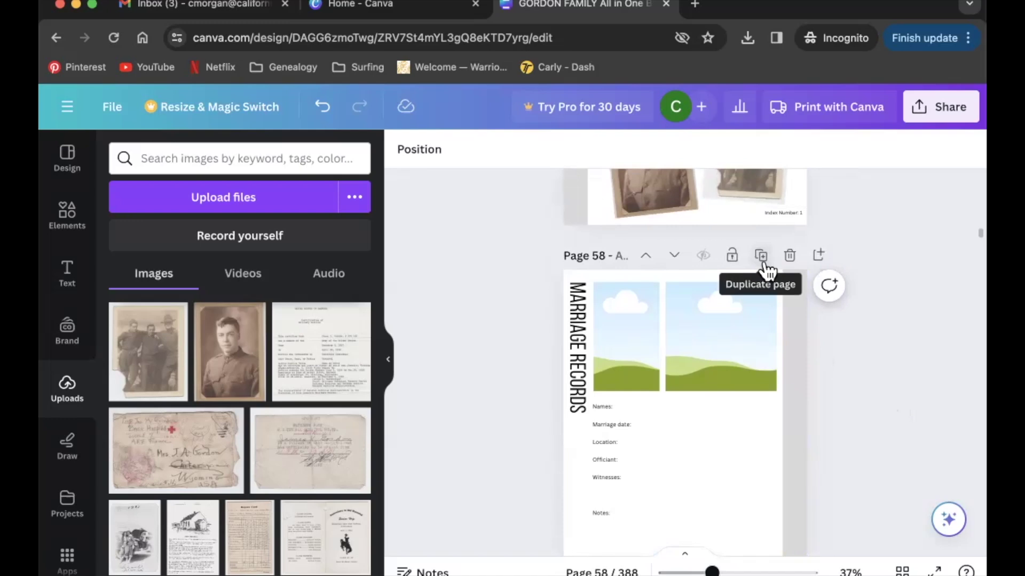
{"action": "left_click", "coordinate": [763, 260]}
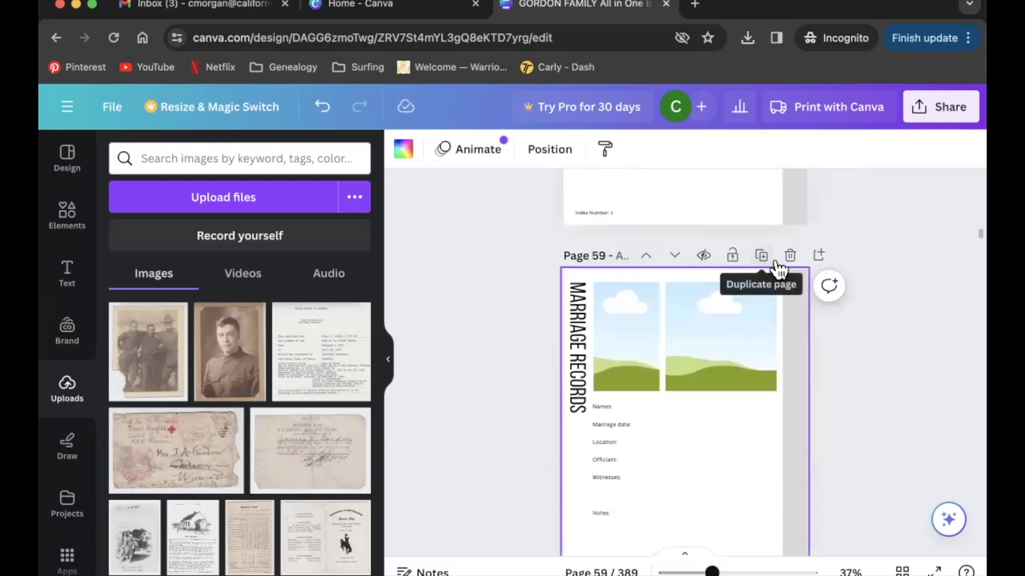
{"action": "scroll", "coordinate": [894, 312], "scroll_direction": "up", "scroll_amount": 2}
{"action": "scroll", "coordinate": [893, 312], "scroll_direction": "up", "scroll_amount": 3}
{"action": "scroll", "coordinate": [893, 311], "scroll_direction": "down", "scroll_amount": 7}
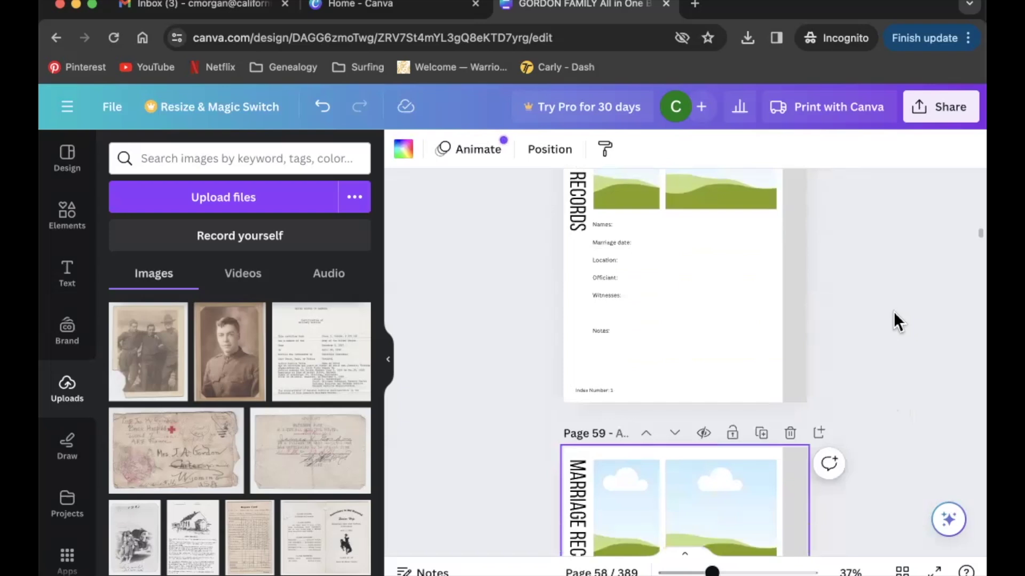
{"action": "scroll", "coordinate": [894, 312], "scroll_direction": "down", "scroll_amount": 5}
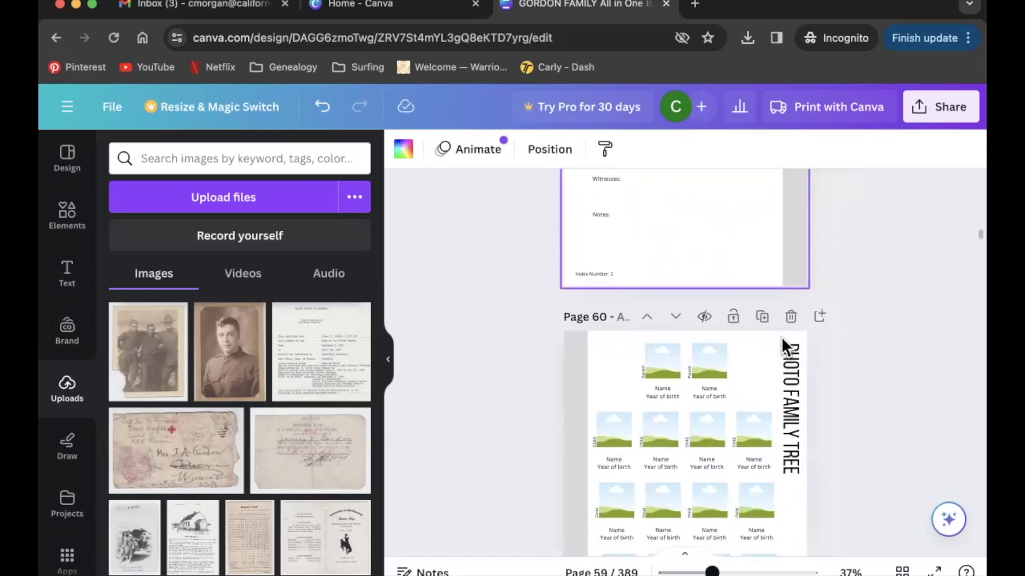
{"action": "scroll", "coordinate": [784, 341], "scroll_direction": "up", "scroll_amount": 3}
{"action": "scroll", "coordinate": [773, 267], "scroll_direction": "up", "scroll_amount": 8}
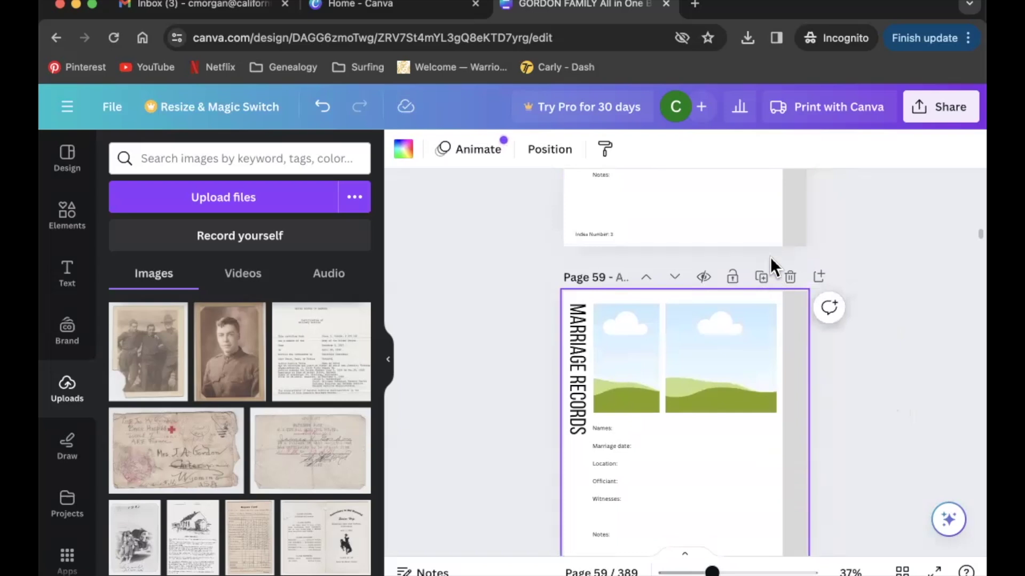
{"action": "scroll", "coordinate": [770, 257], "scroll_direction": "up", "scroll_amount": 1}
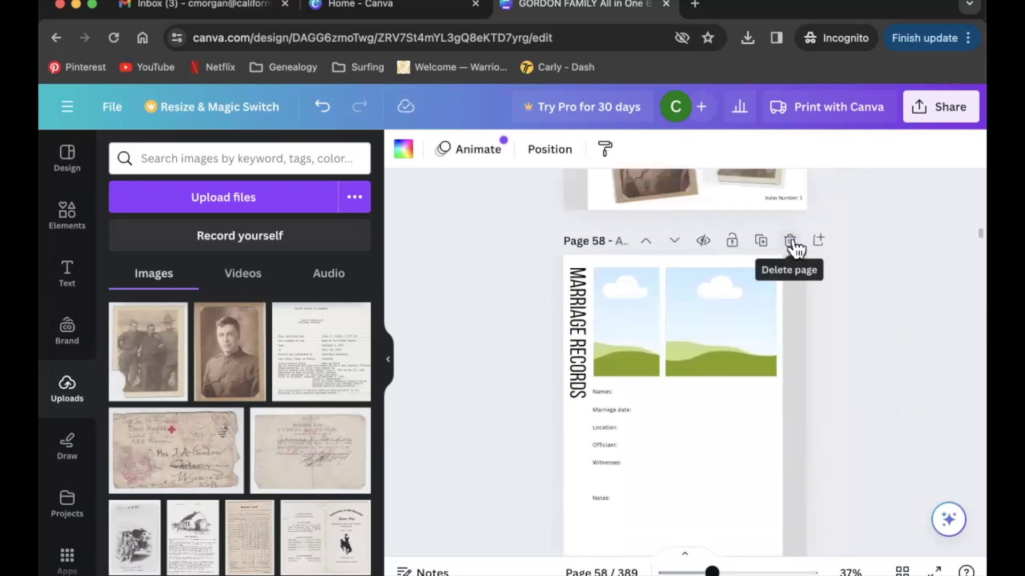
{"action": "left_click", "coordinate": [790, 240]}
{"action": "scroll", "coordinate": [883, 341], "scroll_direction": "down", "scroll_amount": 2}
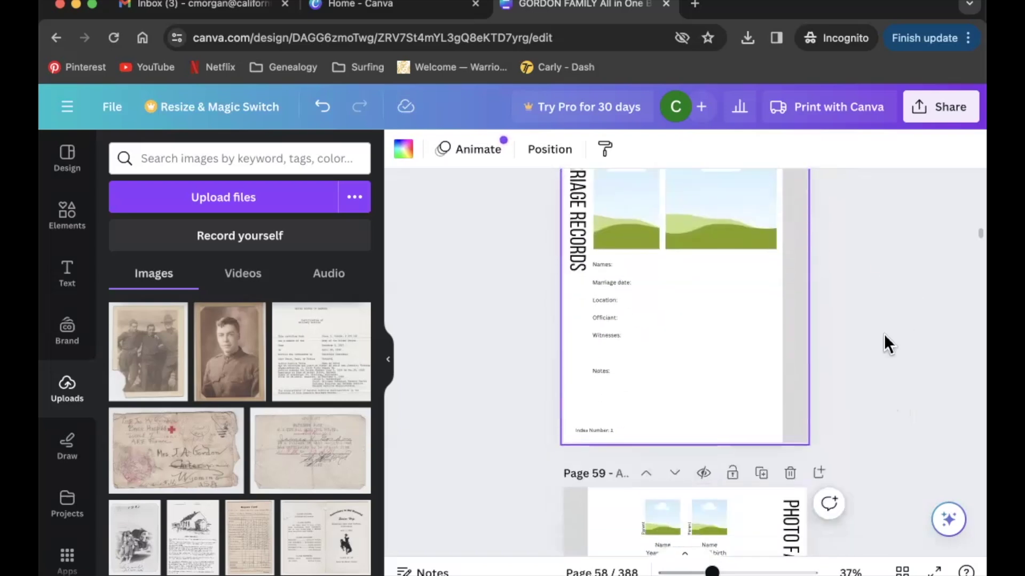
{"action": "scroll", "coordinate": [882, 341], "scroll_direction": "up", "scroll_amount": 1}
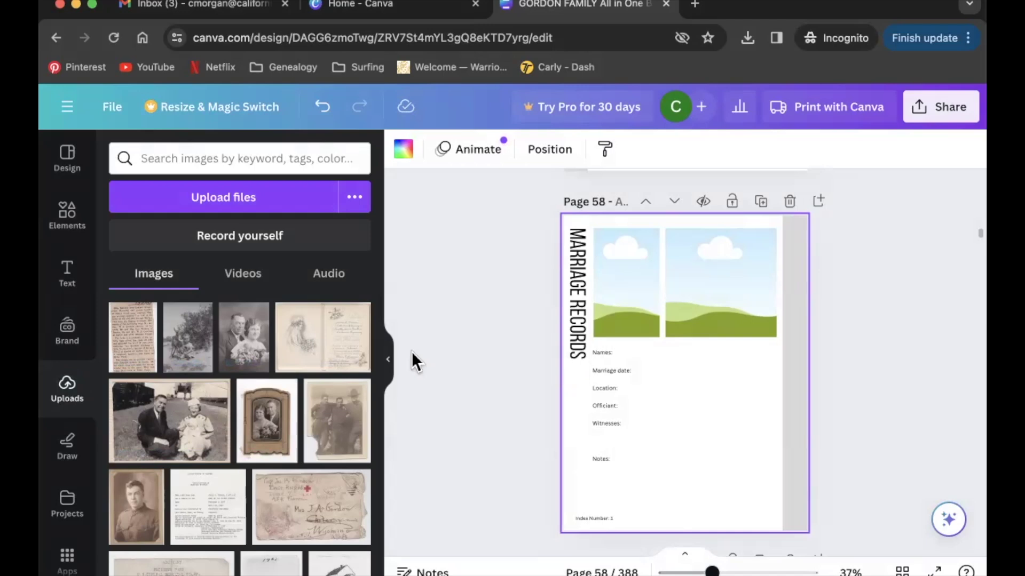
Place the framed couple portrait in the left slot and the wedding photo in the right slot.
{"action": "left_click_drag", "start_coordinate": [271, 439], "coordinate": [615, 316]}
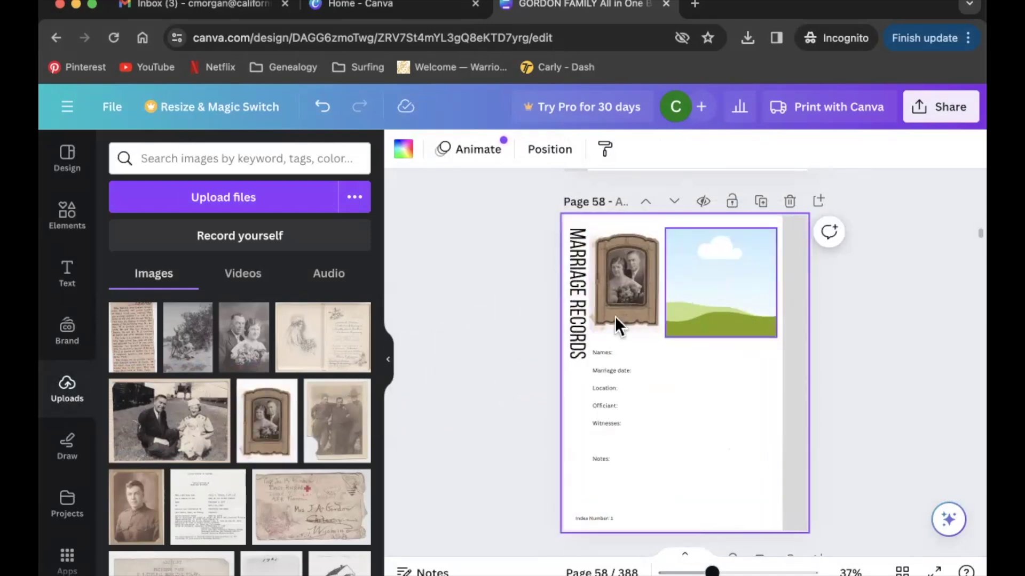
{"action": "left_click_drag", "start_coordinate": [252, 350], "coordinate": [688, 299]}
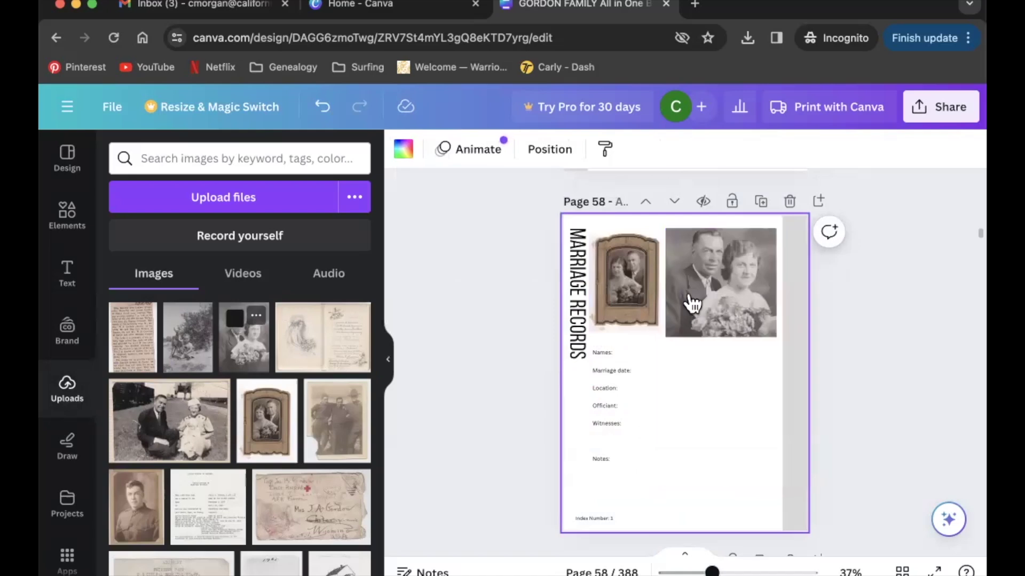
{"action": "left_click_drag", "start_coordinate": [713, 571], "coordinate": [755, 571]}
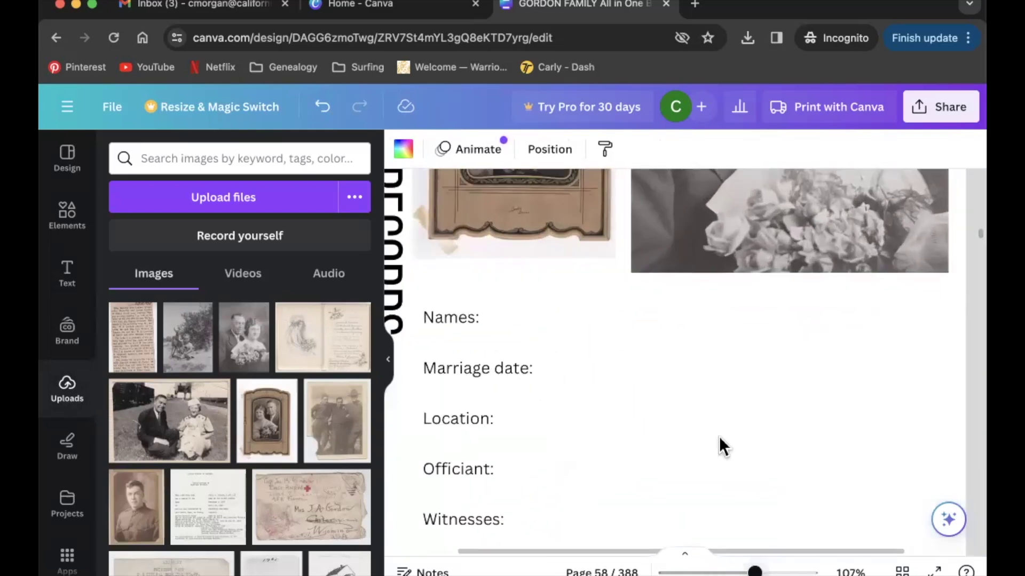
{"action": "scroll", "coordinate": [719, 436], "scroll_direction": "up", "scroll_amount": 5}
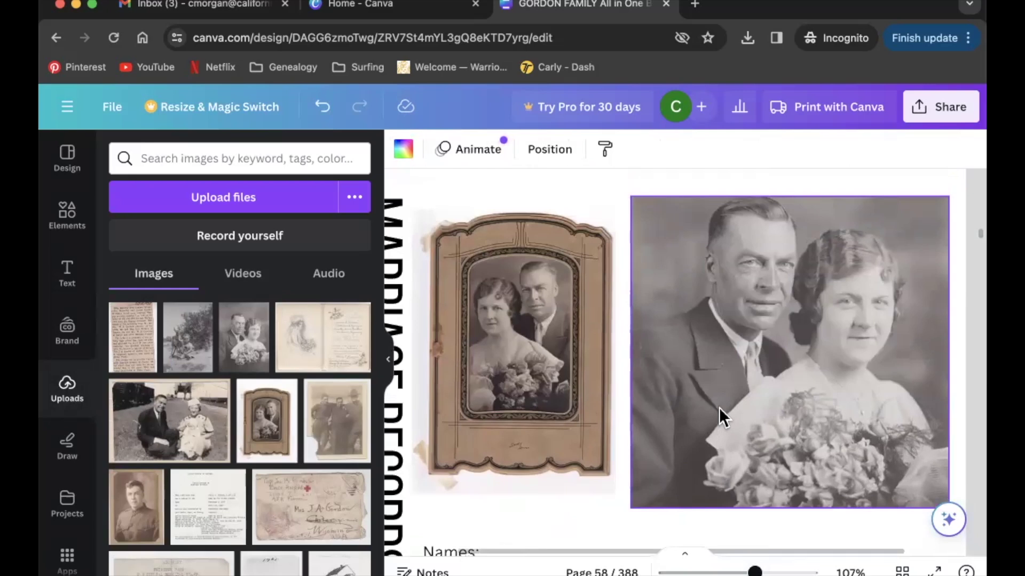
{"action": "scroll", "coordinate": [719, 407], "scroll_direction": "right", "scroll_amount": 2}
{"action": "left_click_drag", "start_coordinate": [760, 566], "coordinate": [727, 566]}
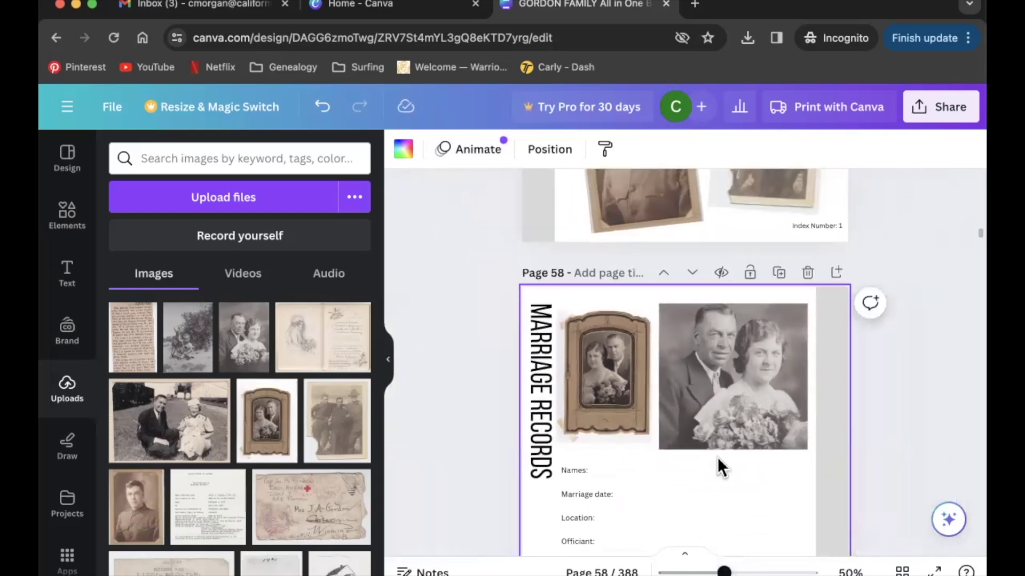
{"action": "scroll", "coordinate": [719, 466], "scroll_direction": "down", "scroll_amount": 3}
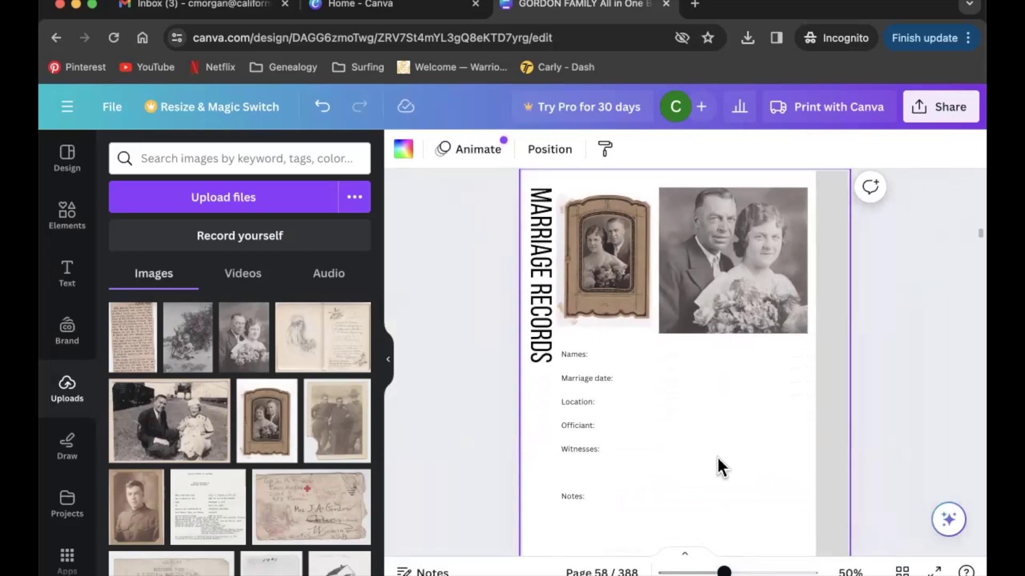
Zoom to 73% and type both spouses' full names after the Names: label.
{"action": "scroll", "coordinate": [718, 459], "scroll_direction": "down", "scroll_amount": 1}
{"action": "left_click_drag", "start_coordinate": [725, 570], "coordinate": [737, 570]}
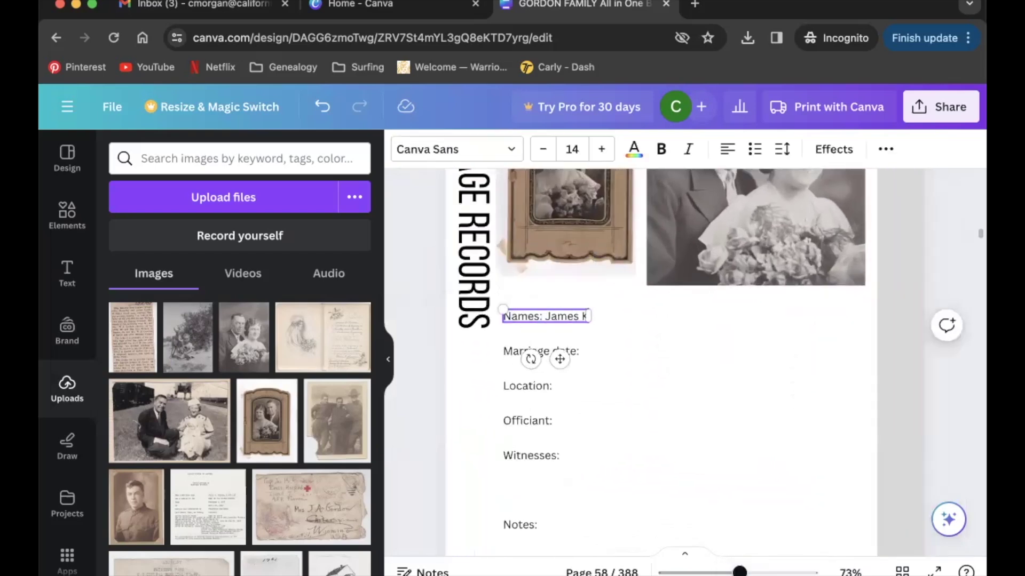
{"action": "type", "text": "ennedy Gordon Dorothy Ione Graham"}
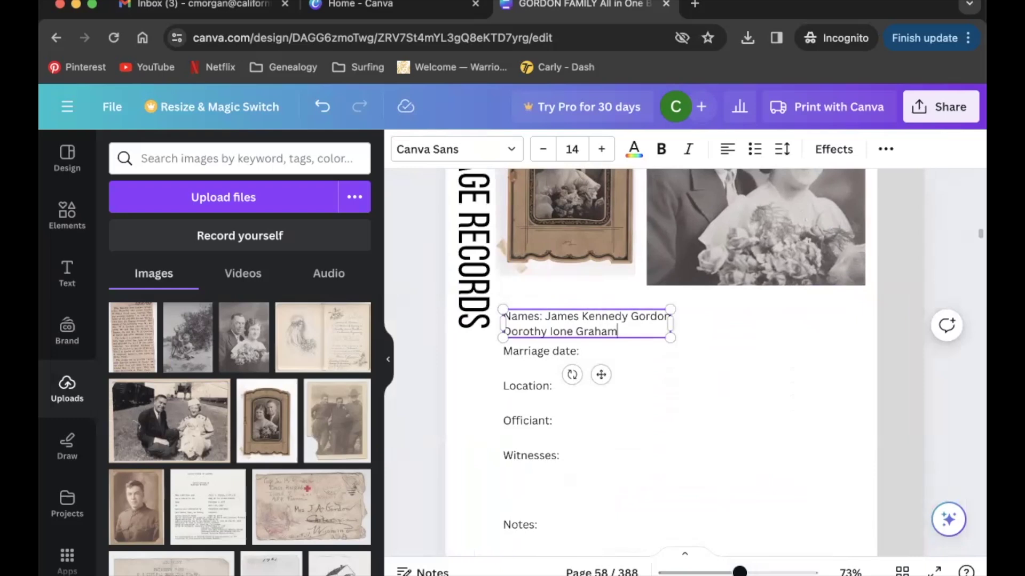
{"action": "left_click", "coordinate": [704, 370]}
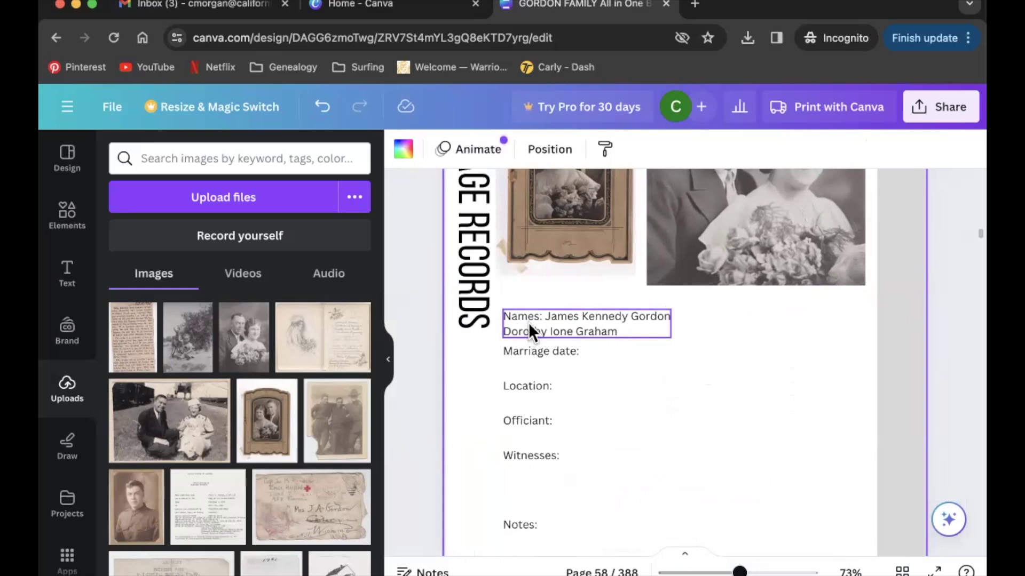
Delete the spouses' names previously typed after the Names: label.
{"action": "left_click", "coordinate": [625, 330]}
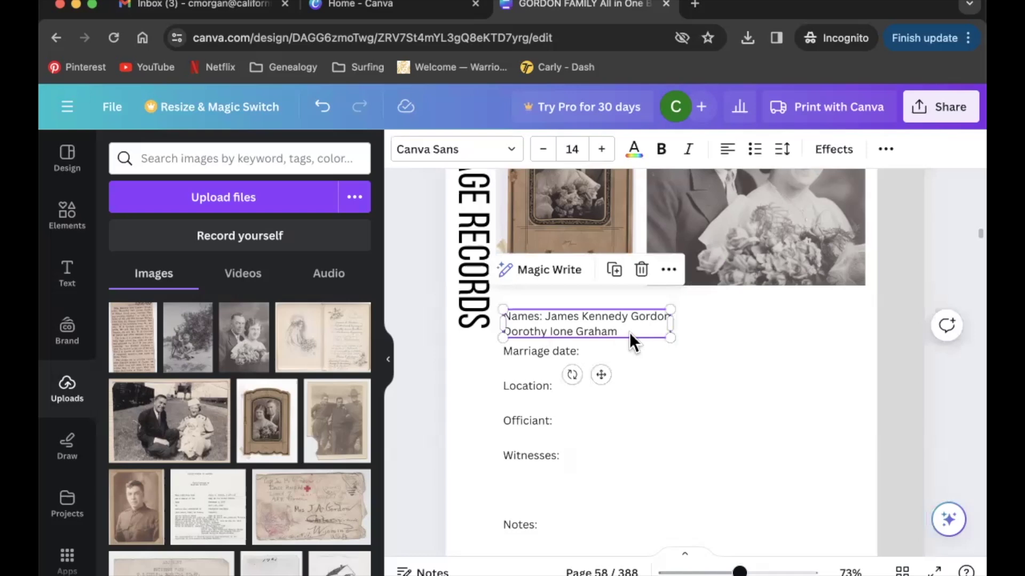
{"action": "double_click", "coordinate": [629, 332]}
{"action": "left_click", "coordinate": [630, 330]}
{"action": "left_click_drag", "start_coordinate": [630, 330], "coordinate": [548, 318]}
{"action": "key", "text": "BackSpace"}
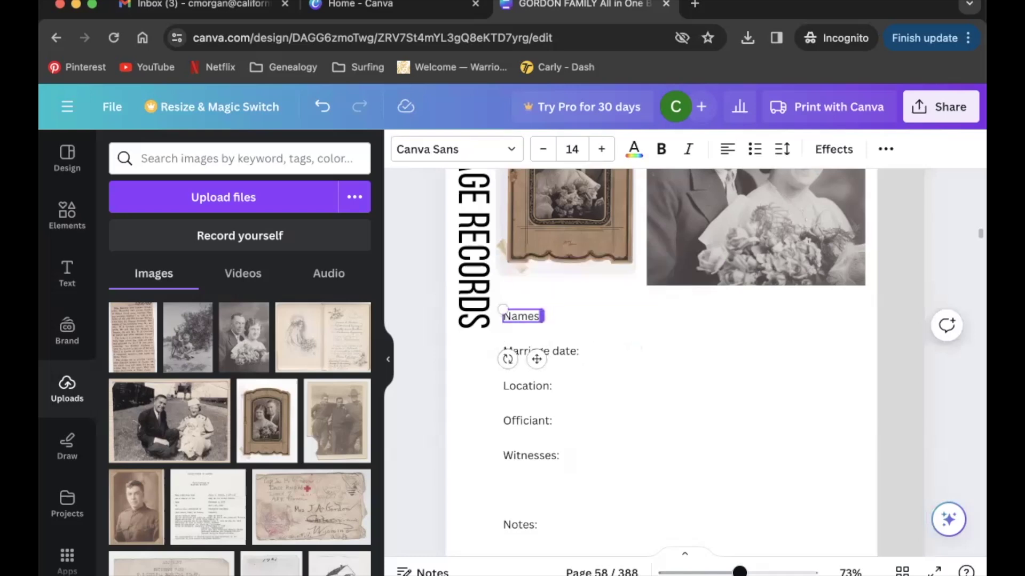
{"action": "left_click", "coordinate": [605, 315]}
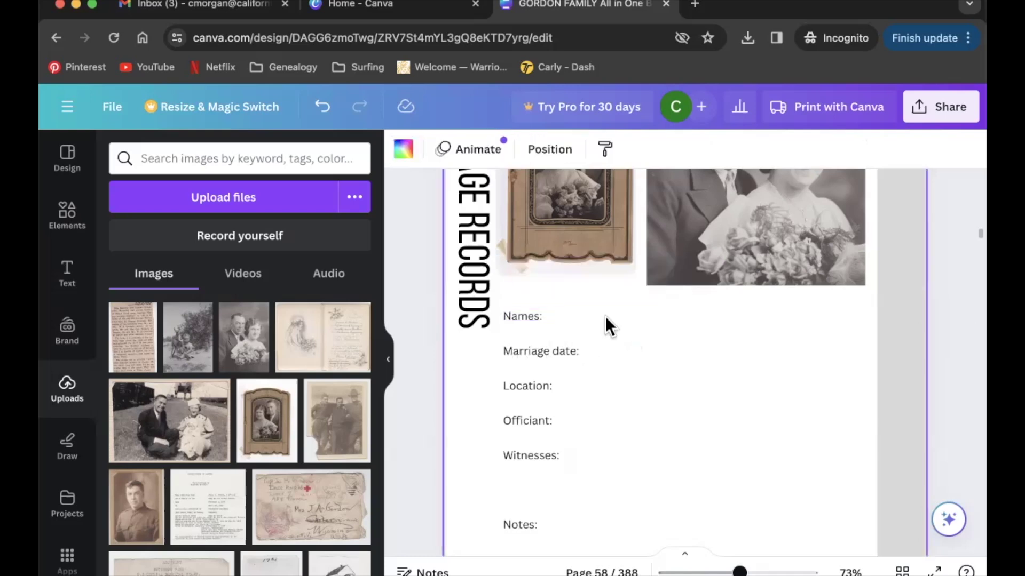
Duplicate the Names: label beside it and enter the husband's and wife's full names on two lines.
{"action": "left_click", "coordinate": [533, 319]}
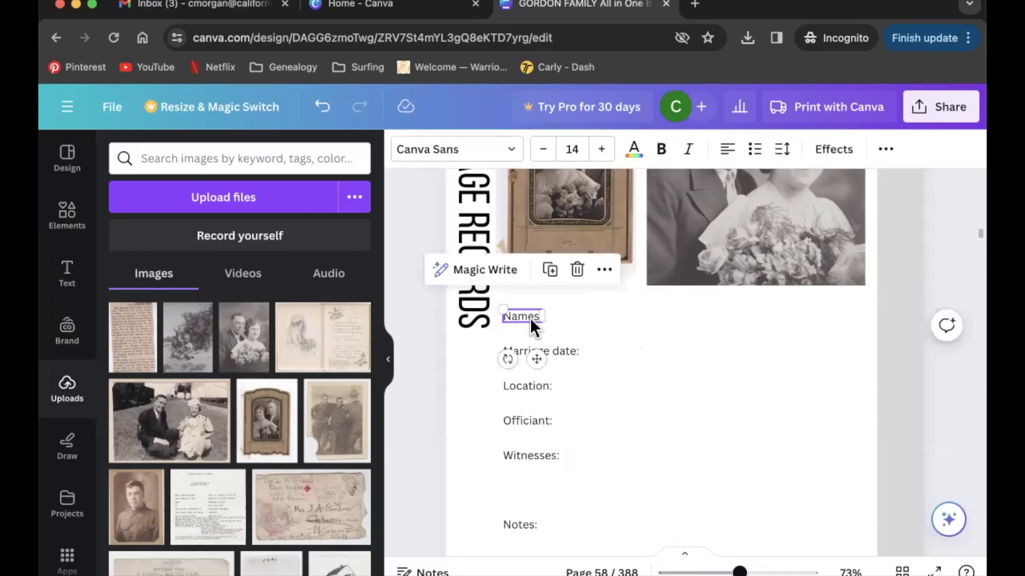
{"action": "left_click", "coordinate": [600, 327]}
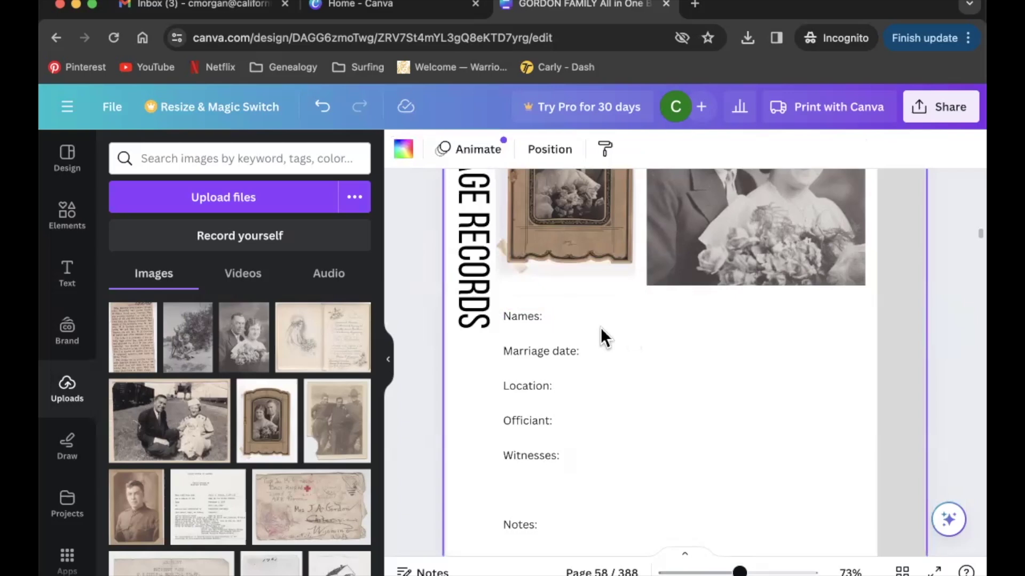
{"action": "key", "text": "ctrl+v"}
{"action": "left_click_drag", "start_coordinate": [549, 369], "coordinate": [583, 359]}
{"action": "double_click", "coordinate": [573, 314]}
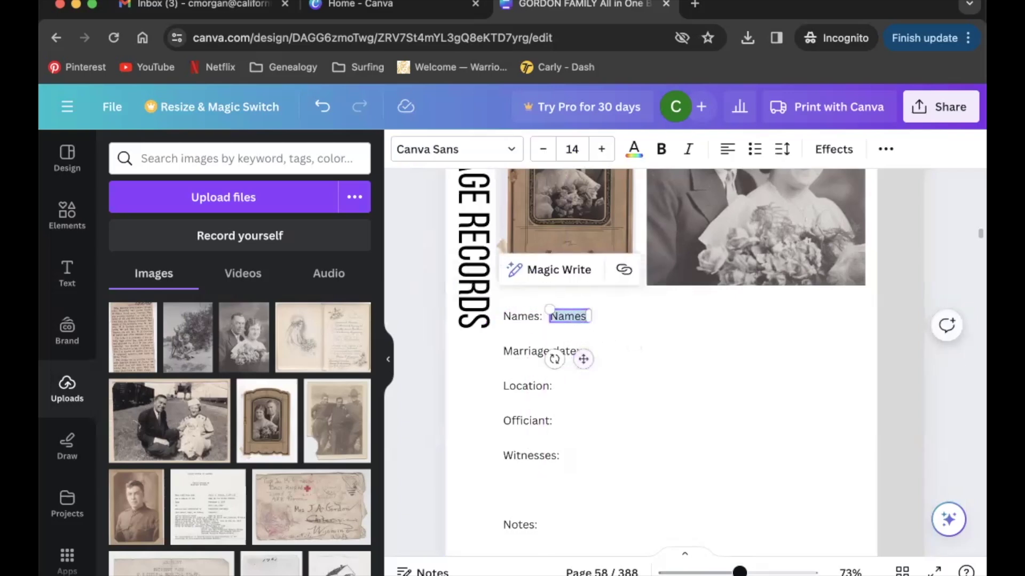
{"action": "type", "text": "James Kennedy H"}
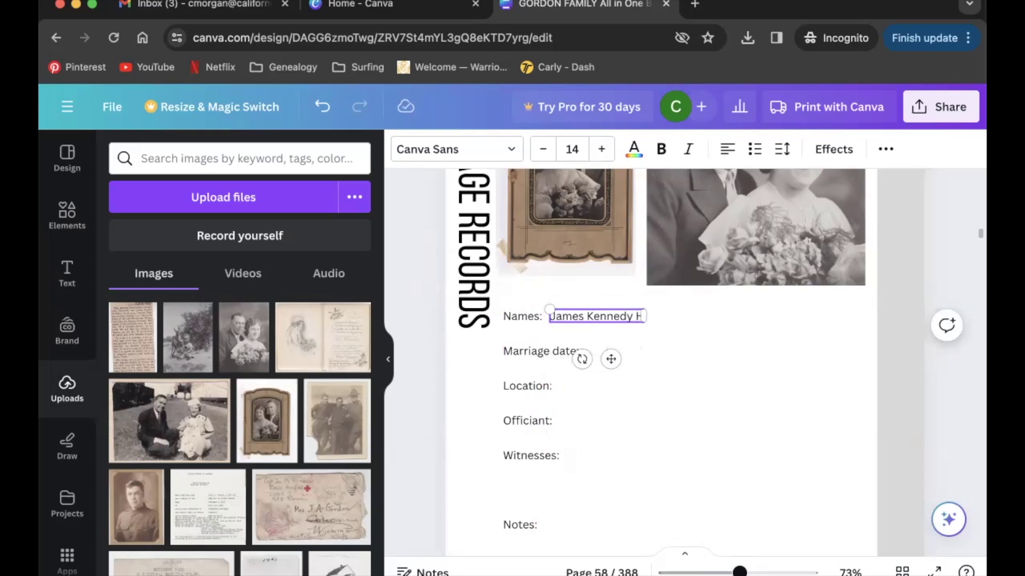
{"action": "key", "text": "BackSpace"}
{"action": "type", "text": "Gordon"}
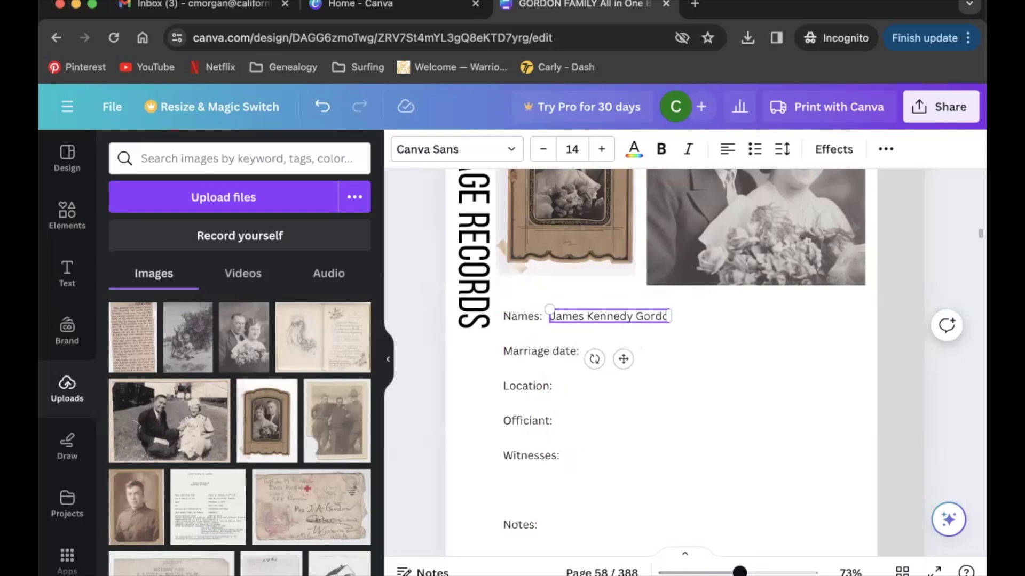
{"action": "key", "text": "Return"}
{"action": "type", "text": "Dorothy "}
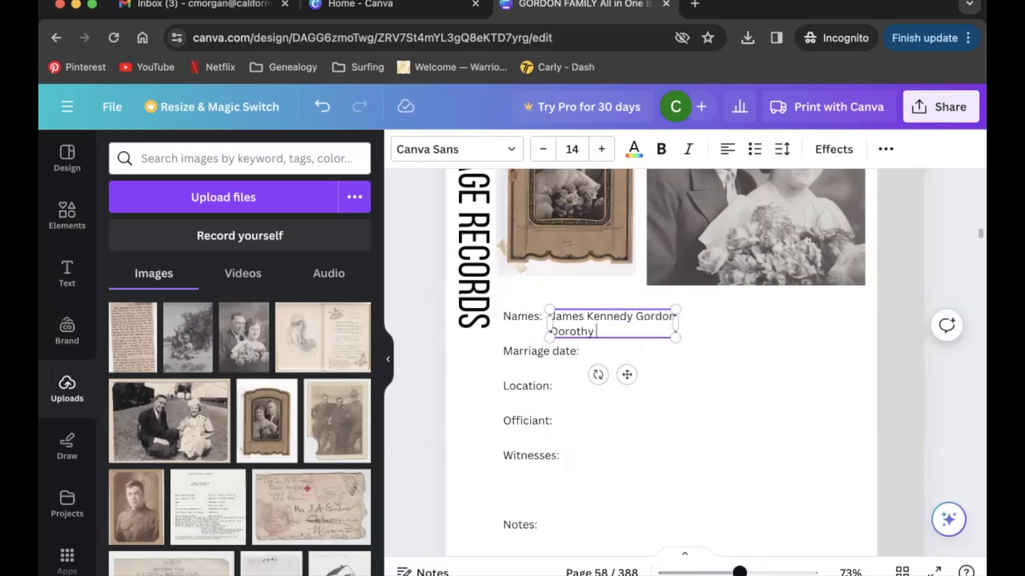
{"action": "type", "text": "Ione Graham"}
{"action": "left_click", "coordinate": [801, 418]}
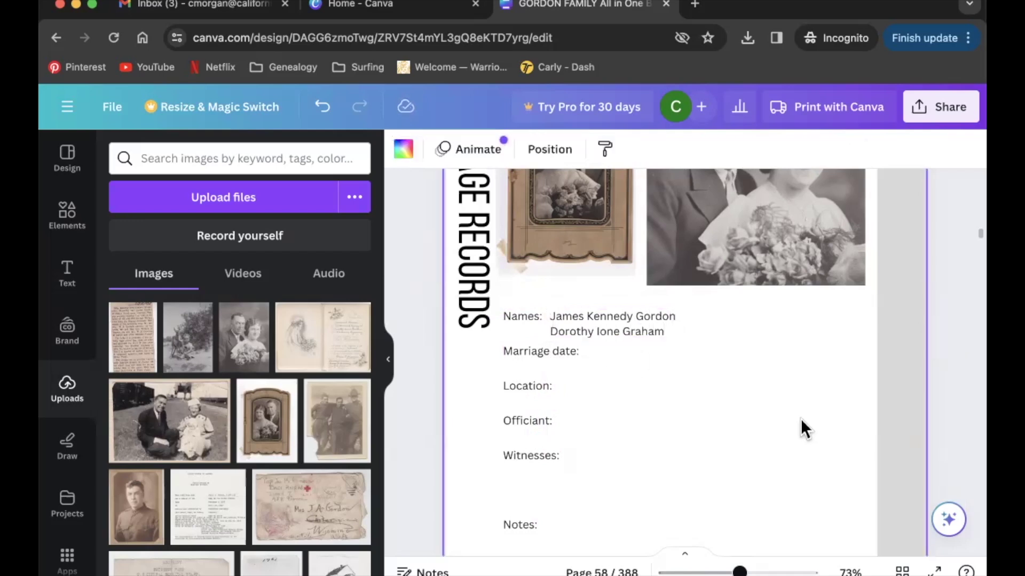
Enter marriage date 7 Oct 1935 and location Colorado.
{"action": "left_click", "coordinate": [576, 351]}
{"action": "type", "text": "7 Oct 1935"}
{"action": "left_click", "coordinate": [698, 393]}
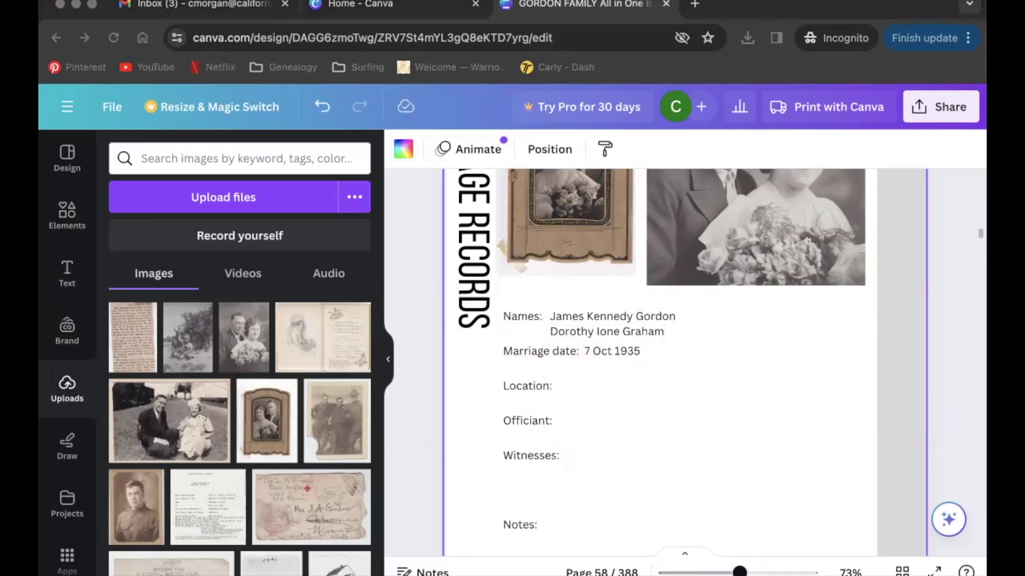
{"action": "left_click", "coordinate": [542, 386]}
{"action": "type", "text": "Colorado"}
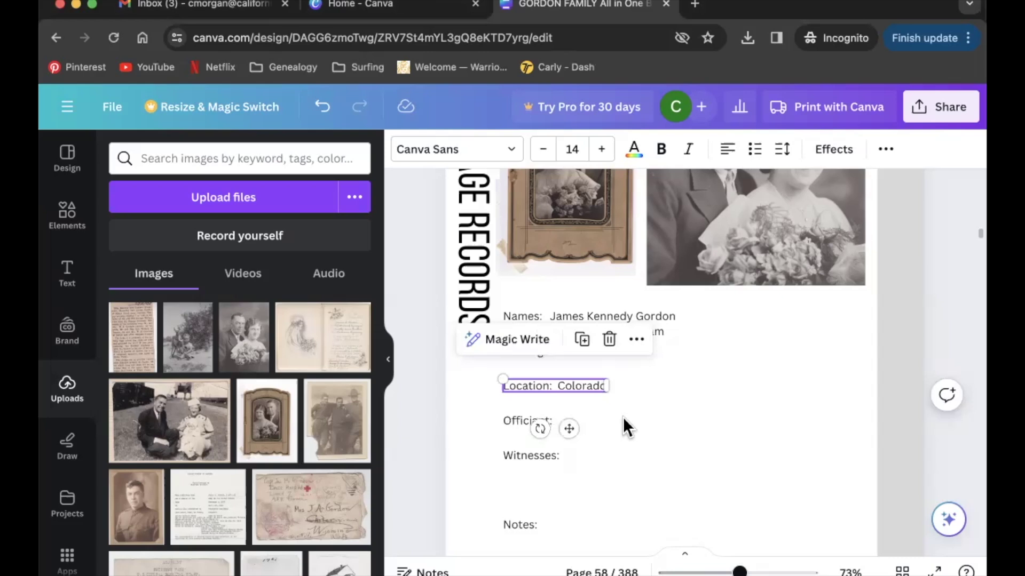
Copy the Witnesses label to its right and enter the two witnesses' names on separate lines.
{"action": "left_click", "coordinate": [531, 455]}
{"action": "left_click_drag", "start_coordinate": [552, 495], "coordinate": [604, 497]}
{"action": "double_click", "coordinate": [594, 455]}
{"action": "type", "text": "George Willacy"}
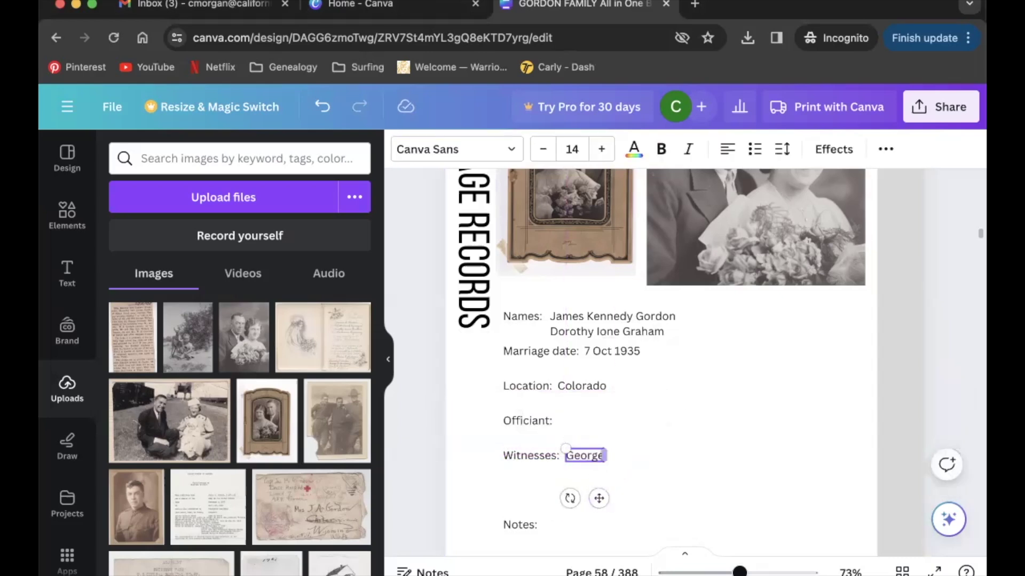
{"action": "key", "text": "Return"}
{"action": "type", "text": "Ella Willacy"}
Enter the officiant's name with the title 'minister' on the Officiant line.
{"action": "left_click", "coordinate": [529, 420]}
{"action": "type", "text": "Martin E. Anderson, minister"}
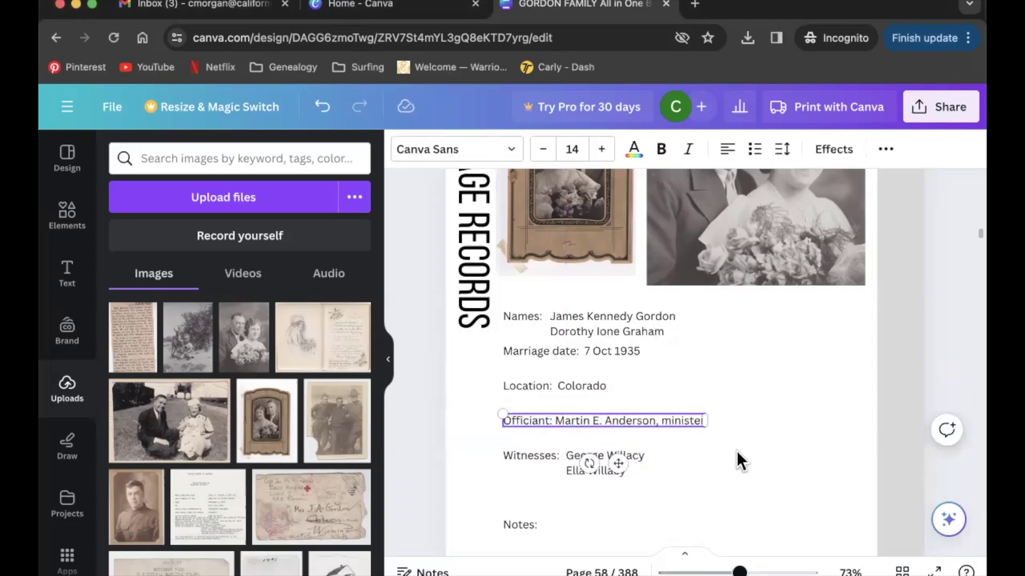
{"action": "left_click", "coordinate": [736, 452]}
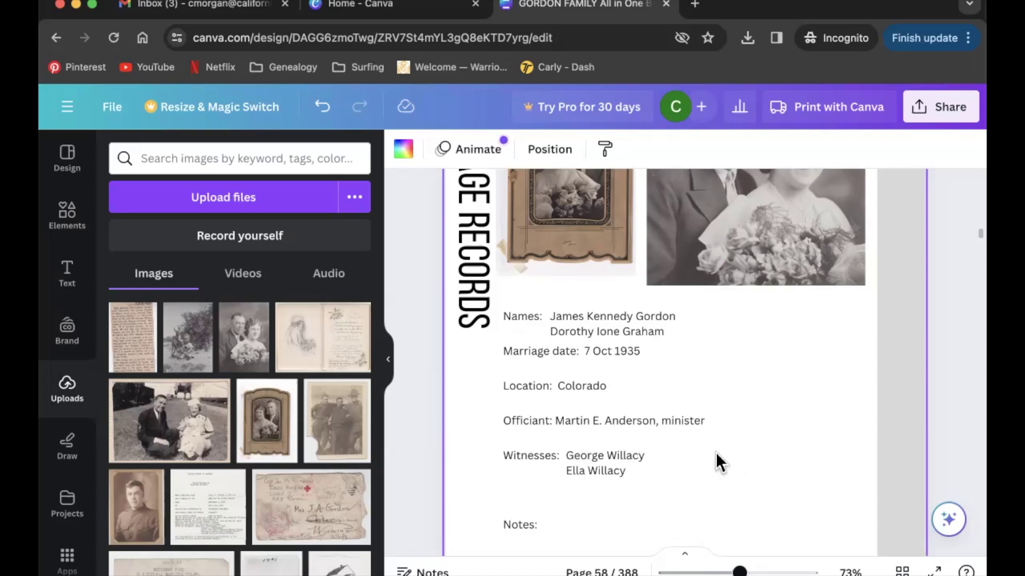
{"action": "left_click_drag", "start_coordinate": [754, 564], "coordinate": [717, 566]}
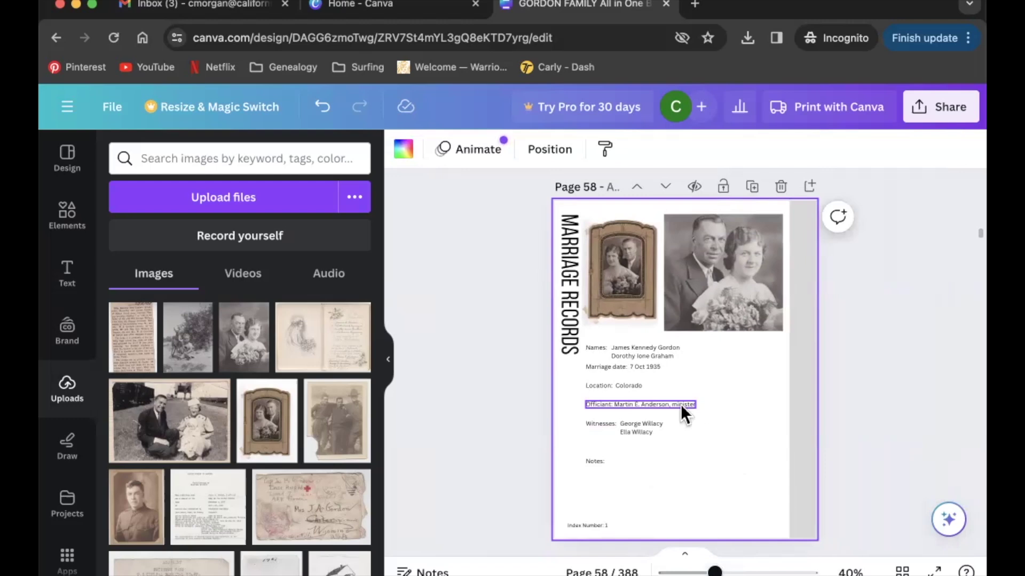
Place the marriage certificate image on the page and resize it, restoring it after an accidental delete.
{"action": "left_click_drag", "start_coordinate": [323, 343], "coordinate": [656, 418]}
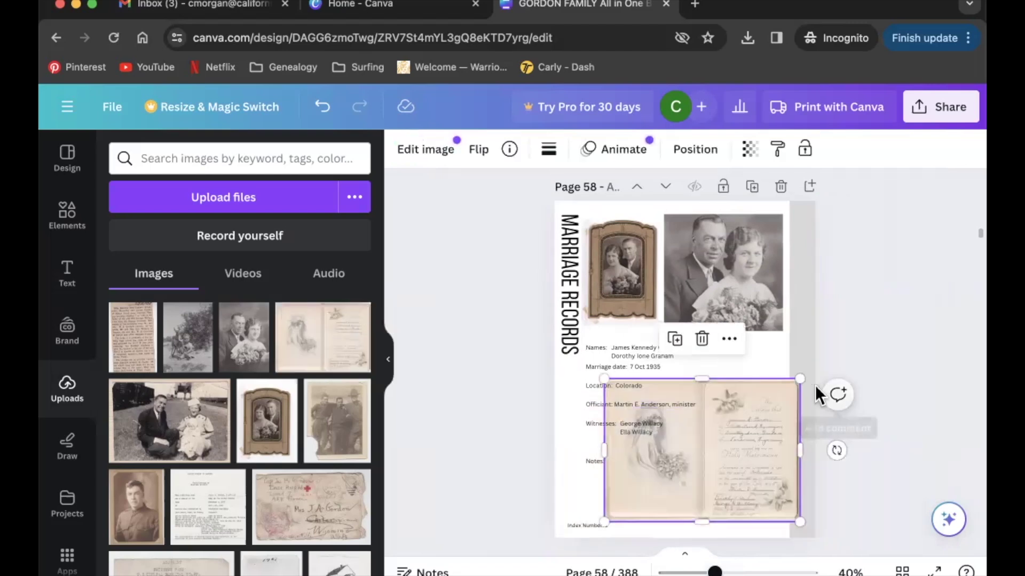
{"action": "left_click_drag", "start_coordinate": [799, 379], "coordinate": [662, 481]}
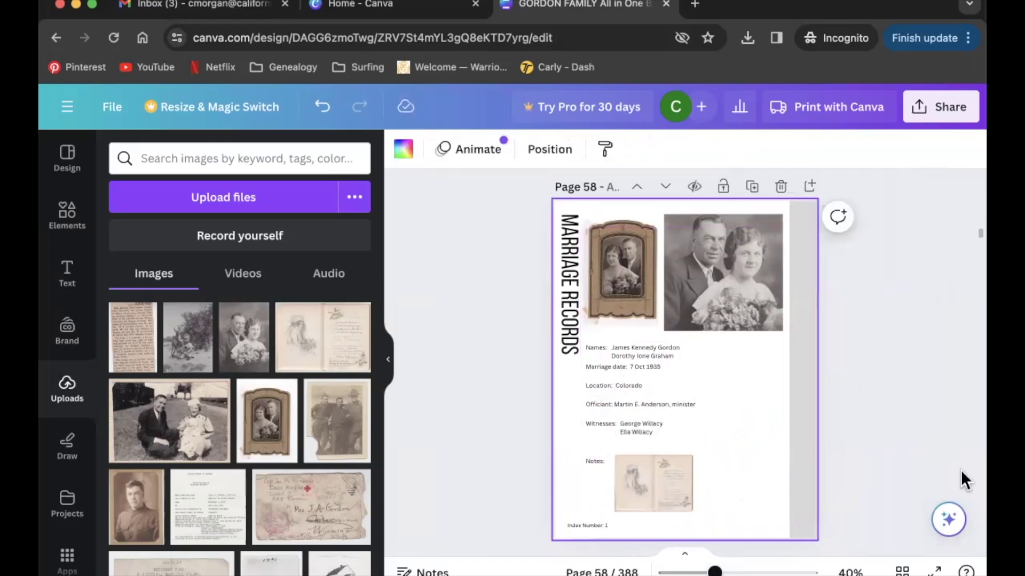
{"action": "left_click", "coordinate": [676, 471]}
{"action": "key", "text": "BackSpace"}
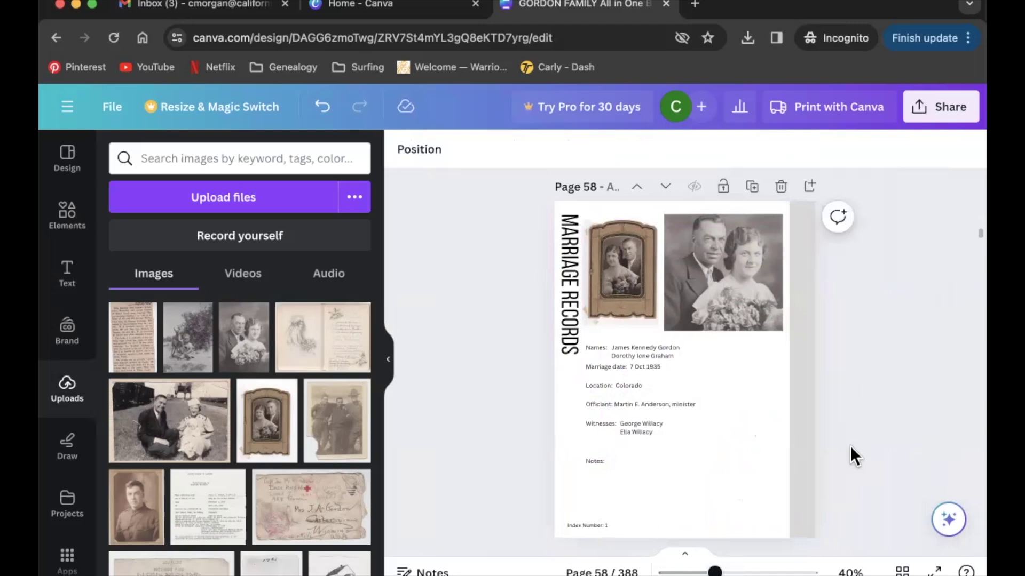
{"action": "scroll", "coordinate": [850, 446], "scroll_direction": "down", "scroll_amount": 3}
{"action": "scroll", "coordinate": [850, 446], "scroll_direction": "down", "scroll_amount": 3}
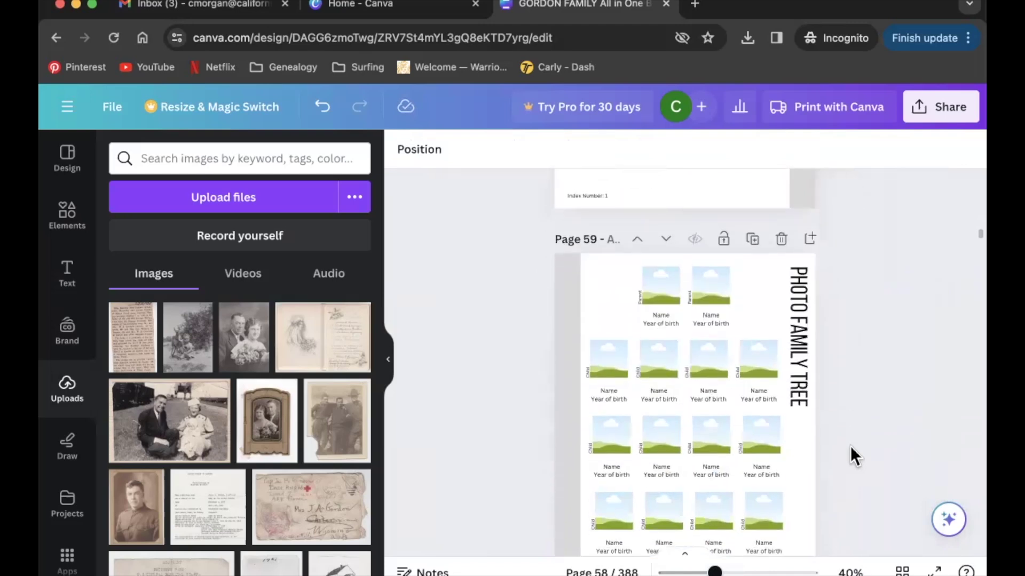
{"action": "scroll", "coordinate": [850, 446], "scroll_direction": "up", "scroll_amount": 6}
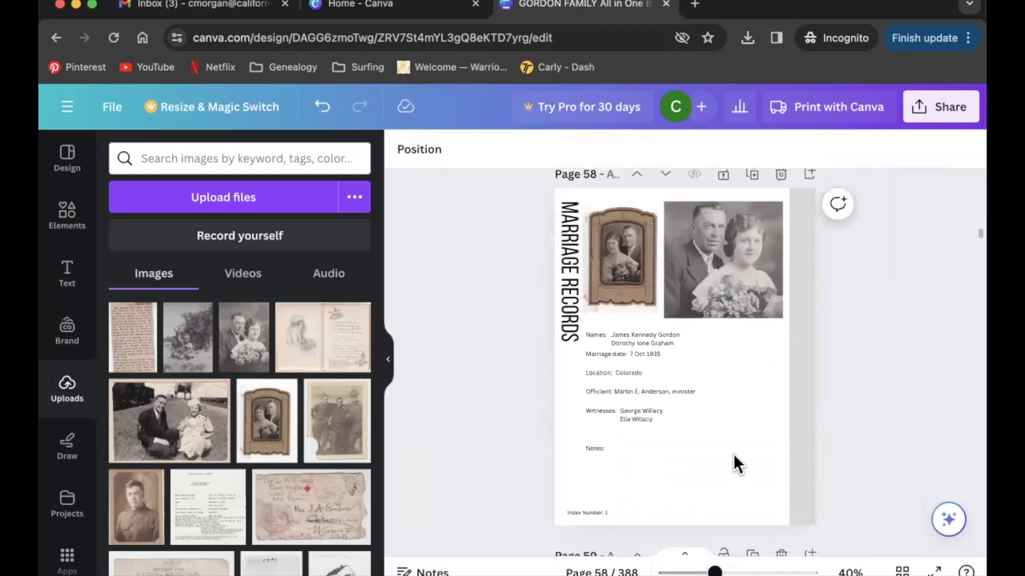
{"action": "left_click", "coordinate": [733, 454]}
{"action": "key", "text": "super+z"}
{"action": "left_click", "coordinate": [663, 484]}
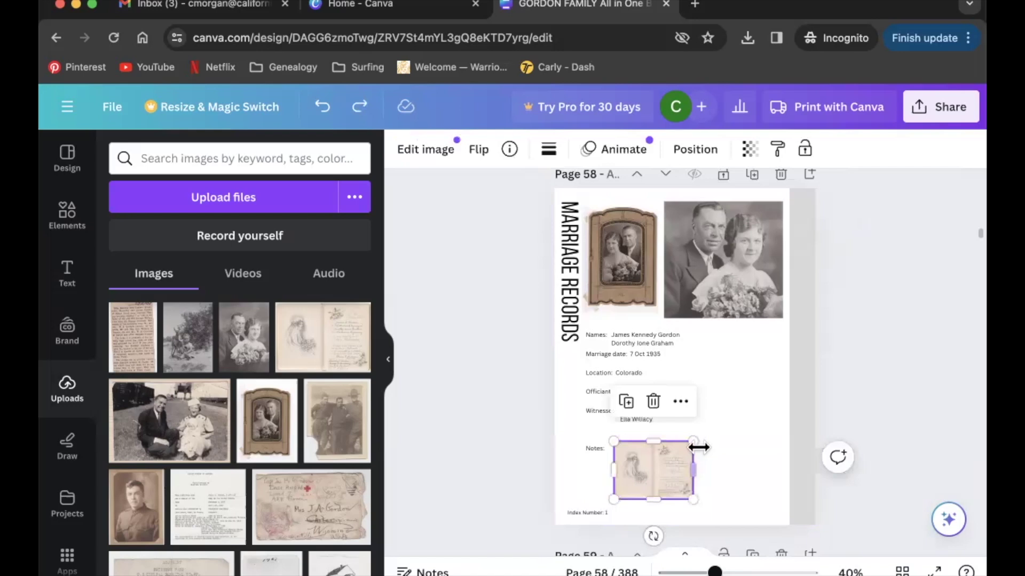
{"action": "left_click_drag", "start_coordinate": [697, 448], "coordinate": [698, 470]}
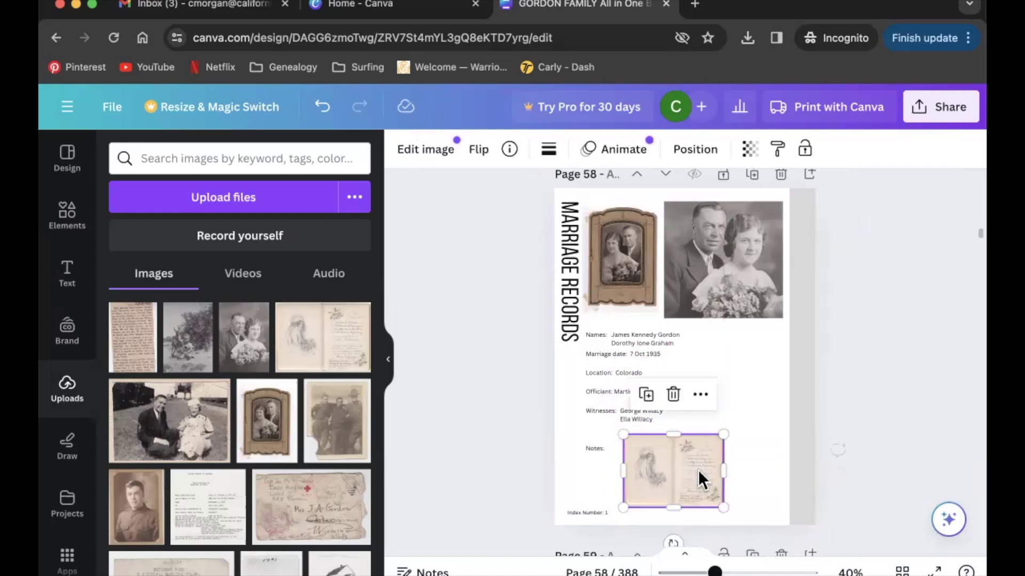
Delete the Notes label and align the certificate with the text column.
{"action": "left_click", "coordinate": [592, 444]}
{"action": "key", "text": "Delete"}
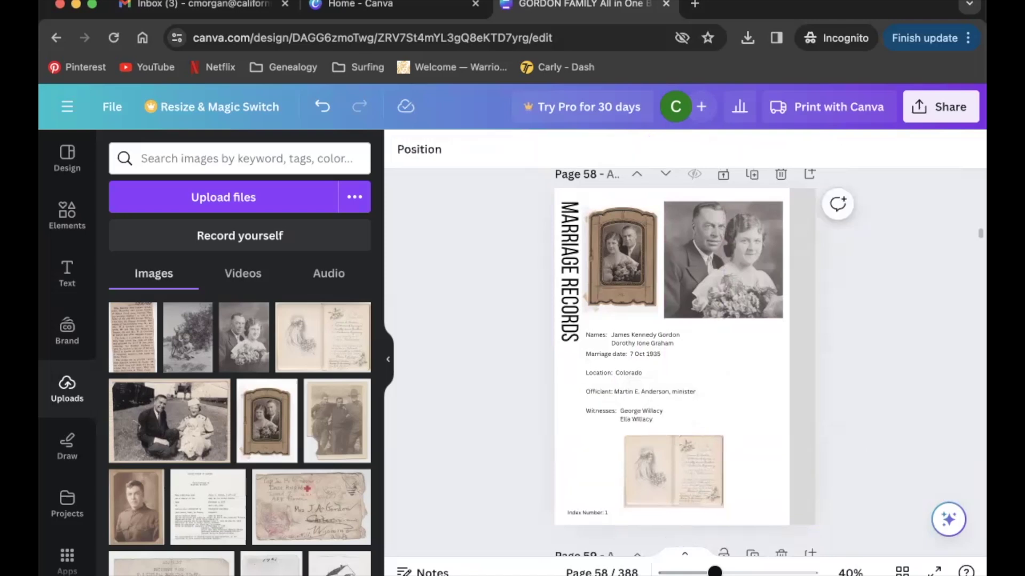
{"action": "left_click_drag", "start_coordinate": [693, 456], "coordinate": [654, 443]}
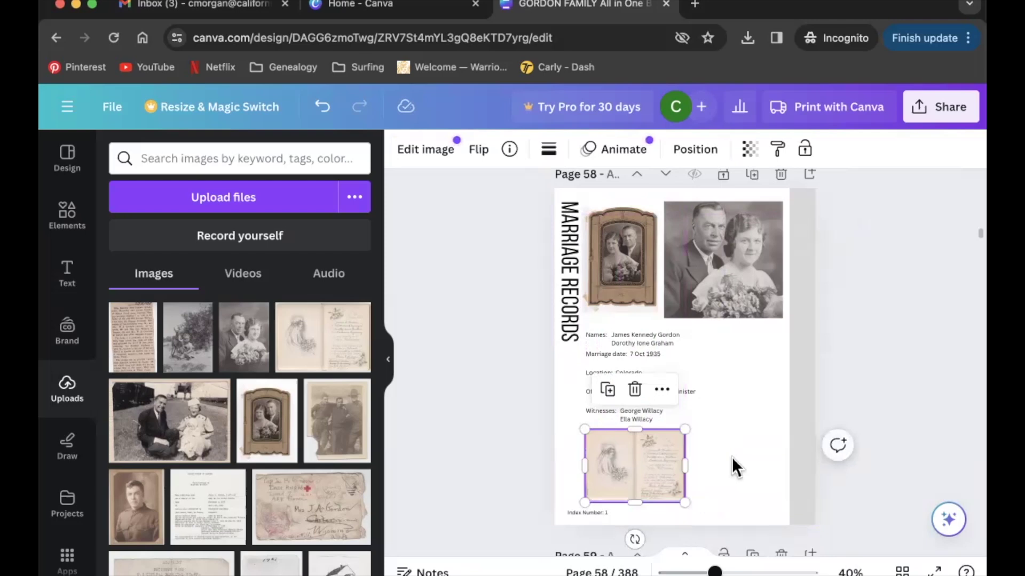
{"action": "left_click", "coordinate": [732, 457]}
Add the newspaper clipping, shrink it and position it beside the record text.
{"action": "left_click_drag", "start_coordinate": [142, 334], "coordinate": [728, 394]}
{"action": "left_click_drag", "start_coordinate": [816, 360], "coordinate": [781, 430]}
{"action": "left_click_drag", "start_coordinate": [754, 482], "coordinate": [756, 383]}
{"action": "left_click_drag", "start_coordinate": [782, 338], "coordinate": [763, 374]}
{"action": "mouse_move", "coordinate": [741, 426]}
{"action": "left_mouse_down"}
{"action": "mouse_move", "coordinate": [748, 415]}
{"action": "mouse_move", "coordinate": [758, 422]}
{"action": "left_mouse_up"}
Enlarge the clipping, nudge the certificate slightly right, and scroll down to page 59.
{"action": "left_click_drag", "start_coordinate": [715, 368], "coordinate": [704, 357]}
{"action": "left_click_drag", "start_coordinate": [752, 407], "coordinate": [750, 409]}
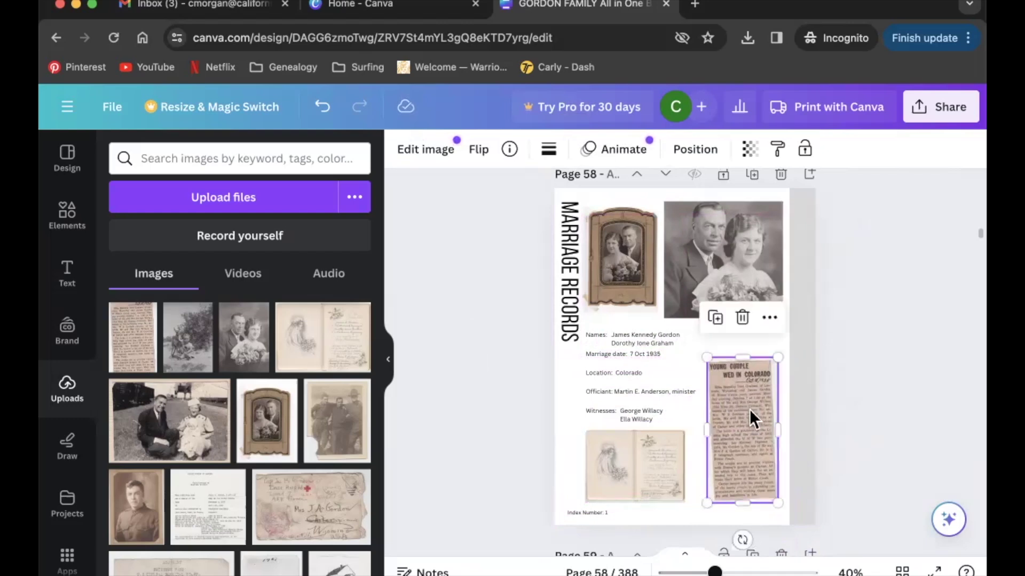
{"action": "left_click", "coordinate": [861, 430]}
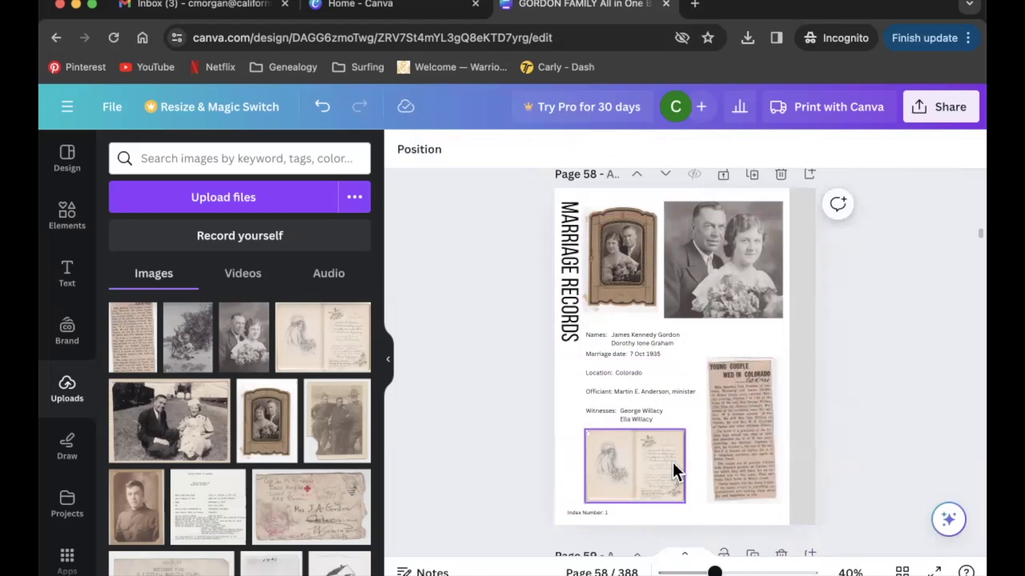
{"action": "left_click", "coordinate": [653, 455]}
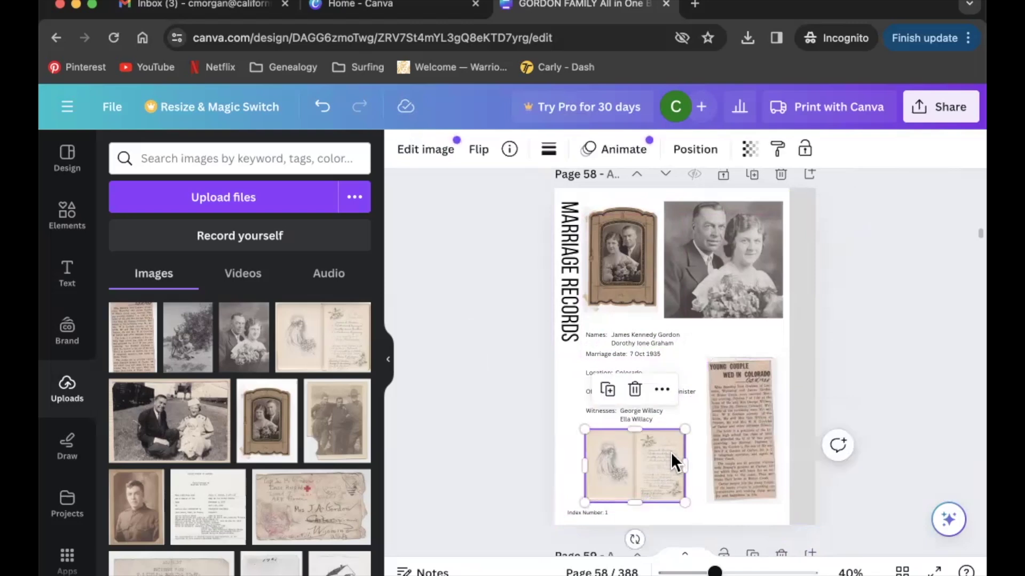
{"action": "left_click_drag", "start_coordinate": [661, 463], "coordinate": [667, 463]}
{"action": "left_click", "coordinate": [744, 427]}
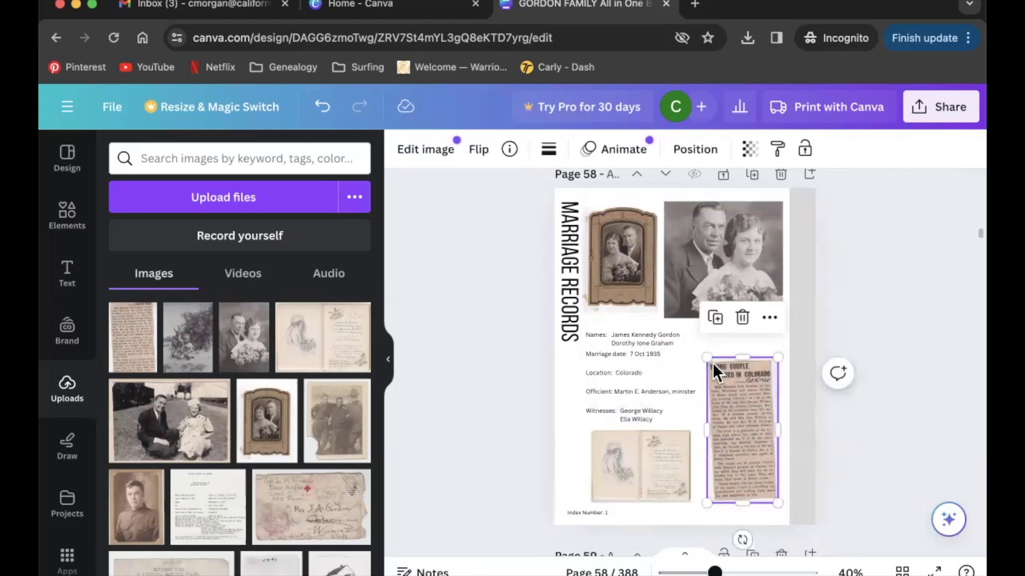
{"action": "left_click_drag", "start_coordinate": [706, 352], "coordinate": [702, 346]}
{"action": "left_click", "coordinate": [830, 397]}
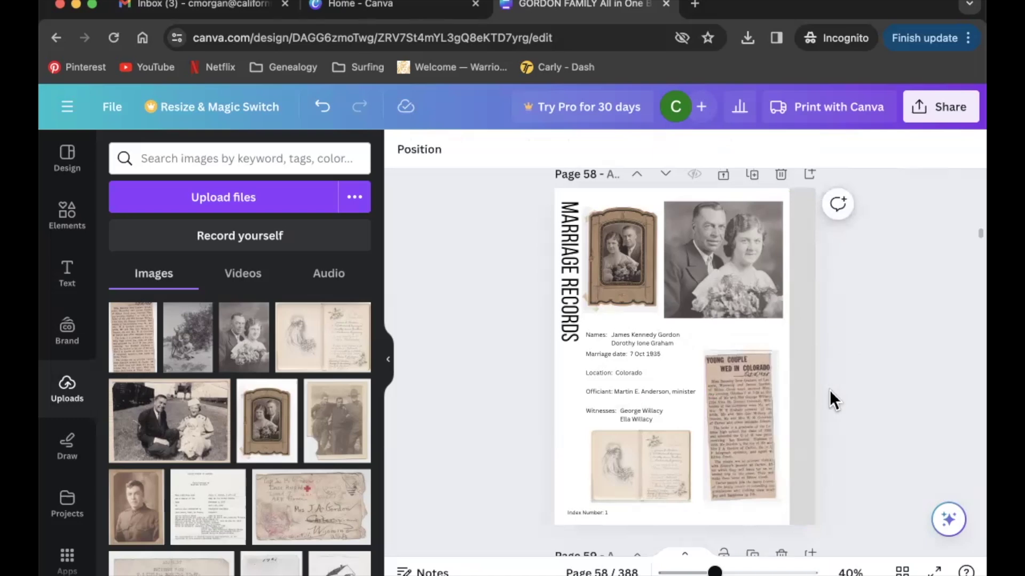
{"action": "scroll", "coordinate": [831, 394], "scroll_direction": "down", "scroll_amount": 10}
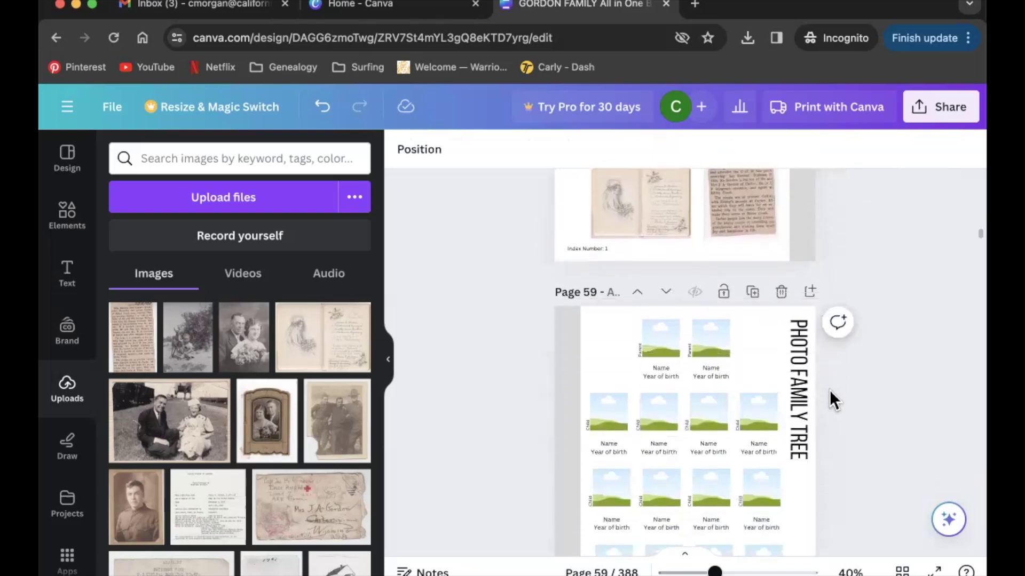
Place a parent portrait in the first parent frame and reposition it within the frame.
{"action": "scroll", "coordinate": [829, 390], "scroll_direction": "down", "scroll_amount": 2}
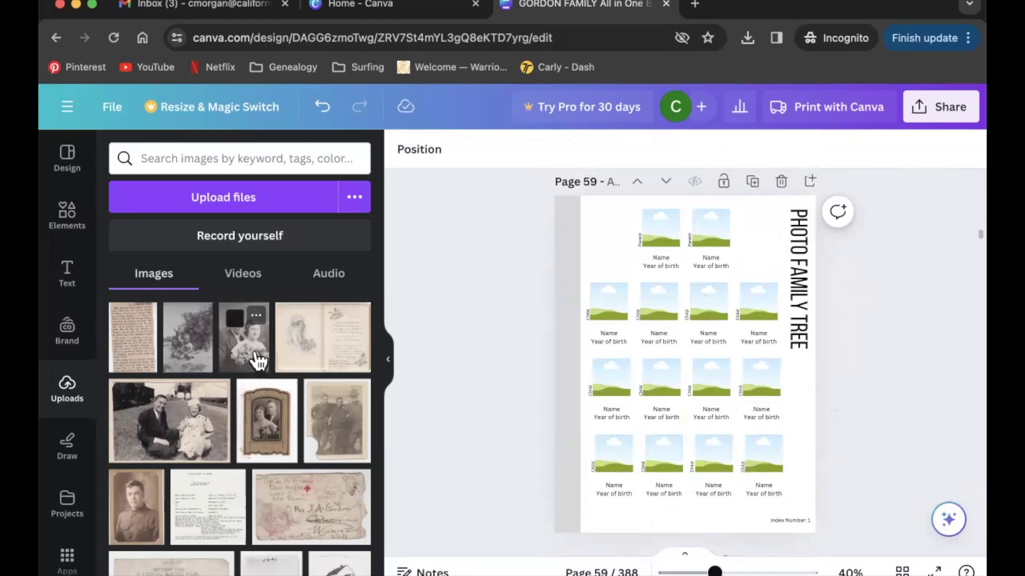
{"action": "left_click_drag", "start_coordinate": [251, 357], "coordinate": [549, 350]}
{"action": "double_click", "coordinate": [655, 230]}
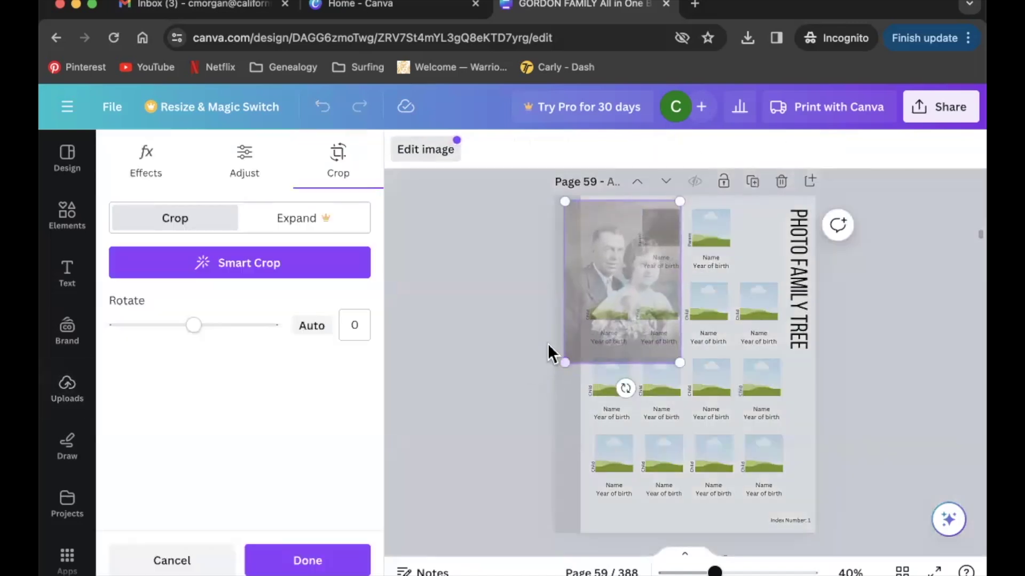
{"action": "left_click_drag", "start_coordinate": [630, 274], "coordinate": [670, 258]}
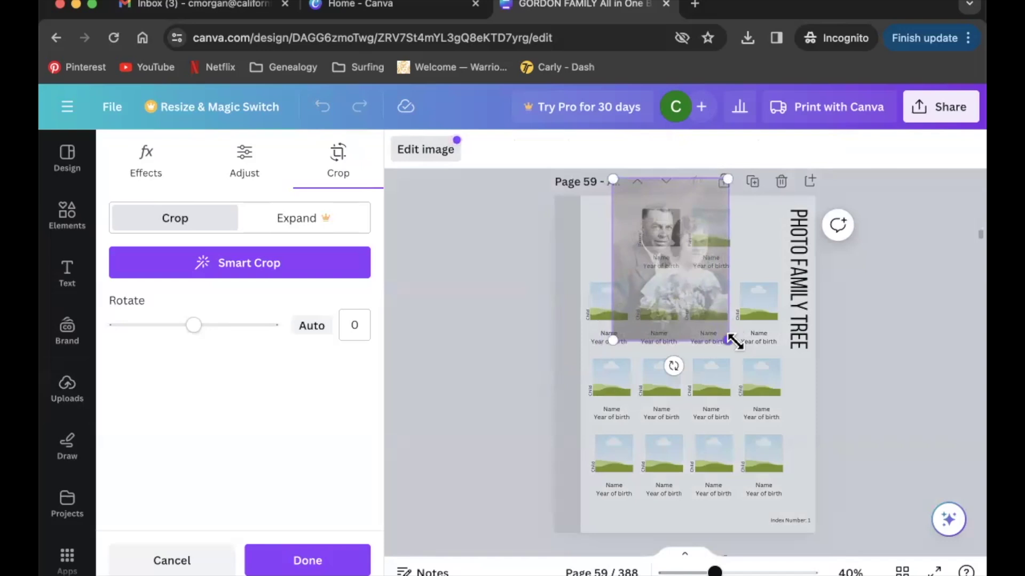
{"action": "left_click_drag", "start_coordinate": [729, 343], "coordinate": [708, 303]}
{"action": "left_click_drag", "start_coordinate": [659, 256], "coordinate": [676, 272]}
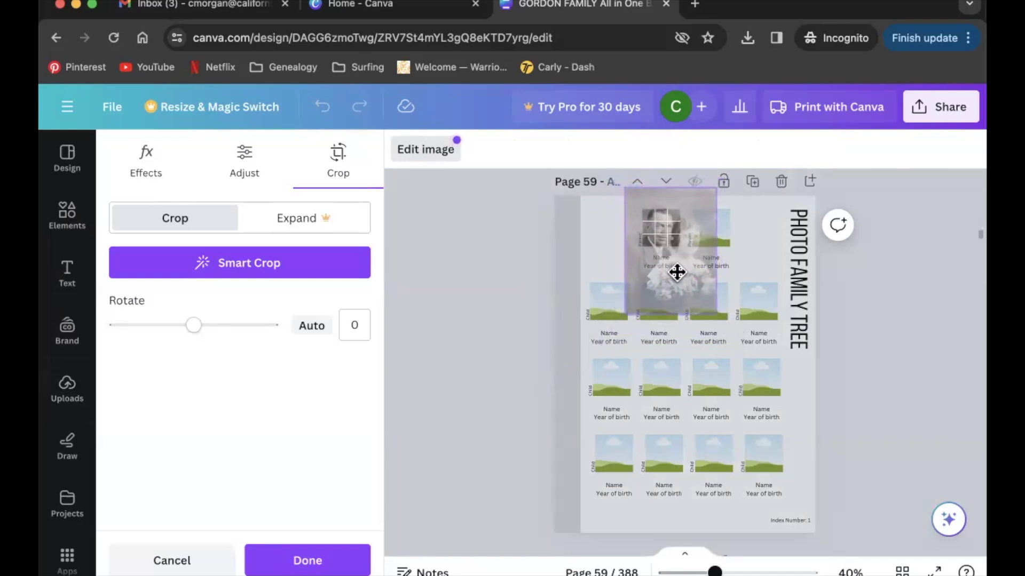
{"action": "left_click", "coordinate": [536, 309]}
{"action": "left_click", "coordinate": [434, 309]}
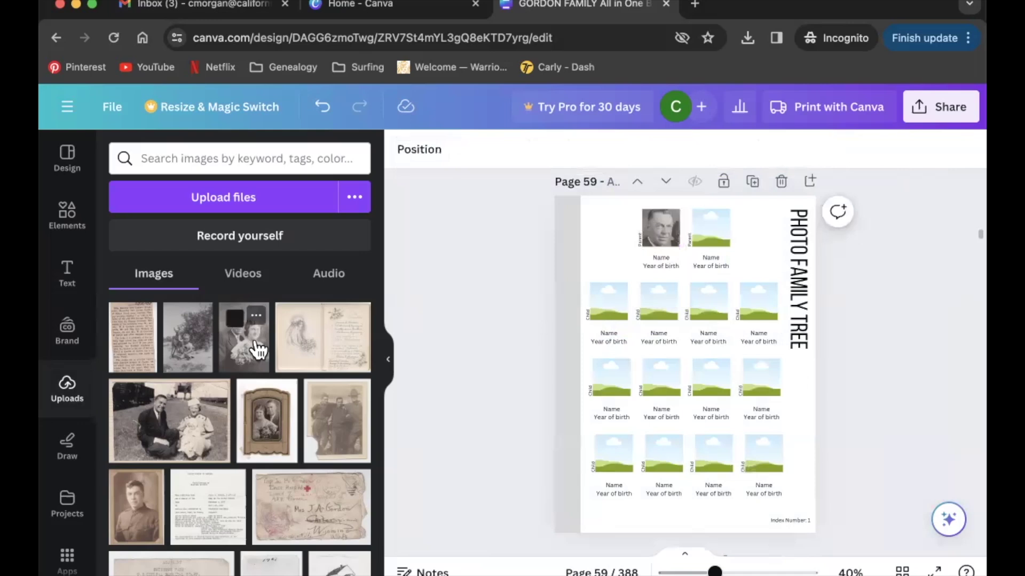
Fill the second parent frame, then drop the child's photo into the first child frame.
{"action": "left_click_drag", "start_coordinate": [258, 350], "coordinate": [697, 277]}
{"action": "double_click", "coordinate": [706, 250]}
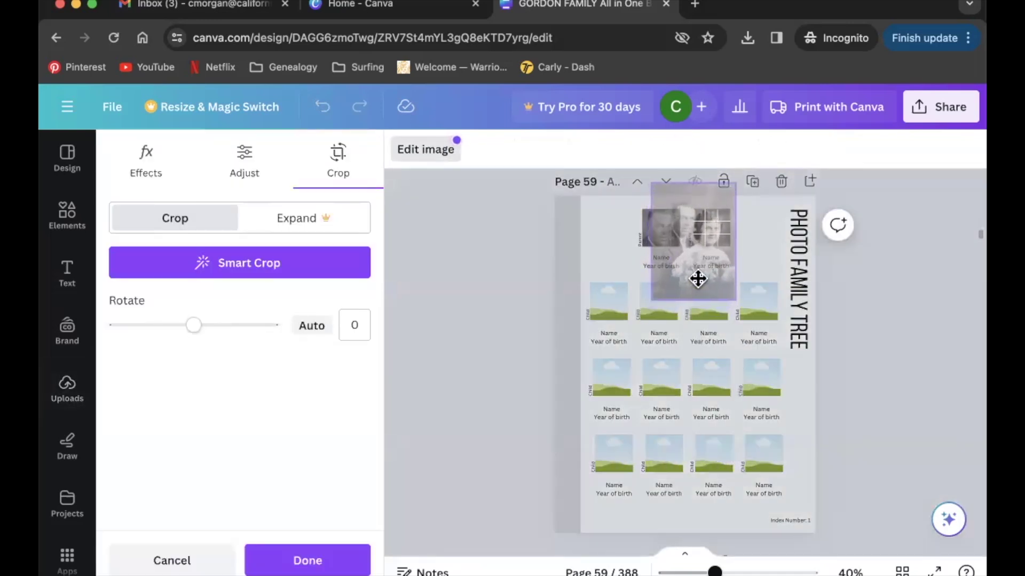
{"action": "left_click", "coordinate": [512, 367]}
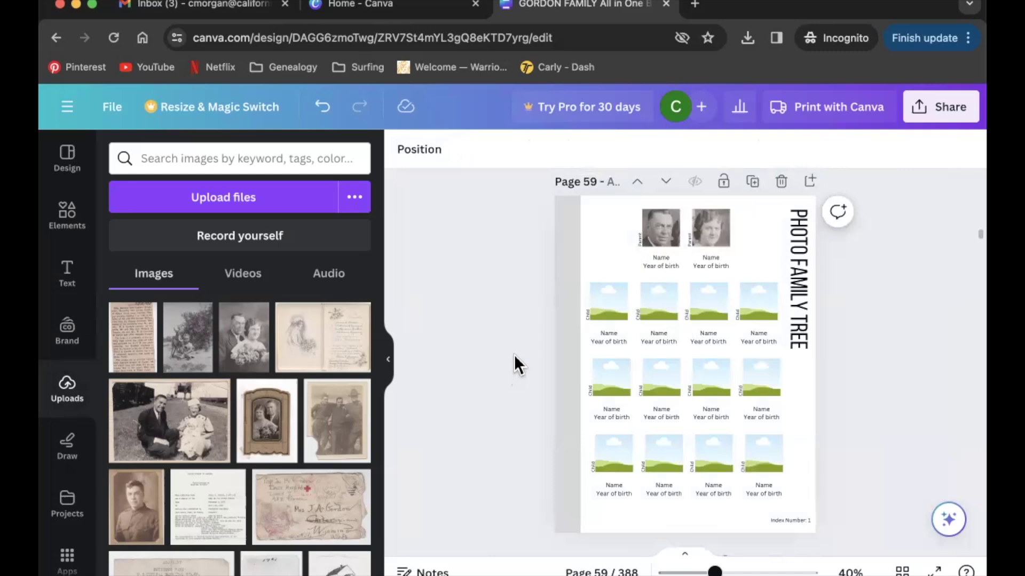
{"action": "left_click_drag", "start_coordinate": [184, 346], "coordinate": [506, 233]}
Enlarge and reposition the toddler photo inside the first child frame using crop mode.
{"action": "double_click", "coordinate": [608, 299]}
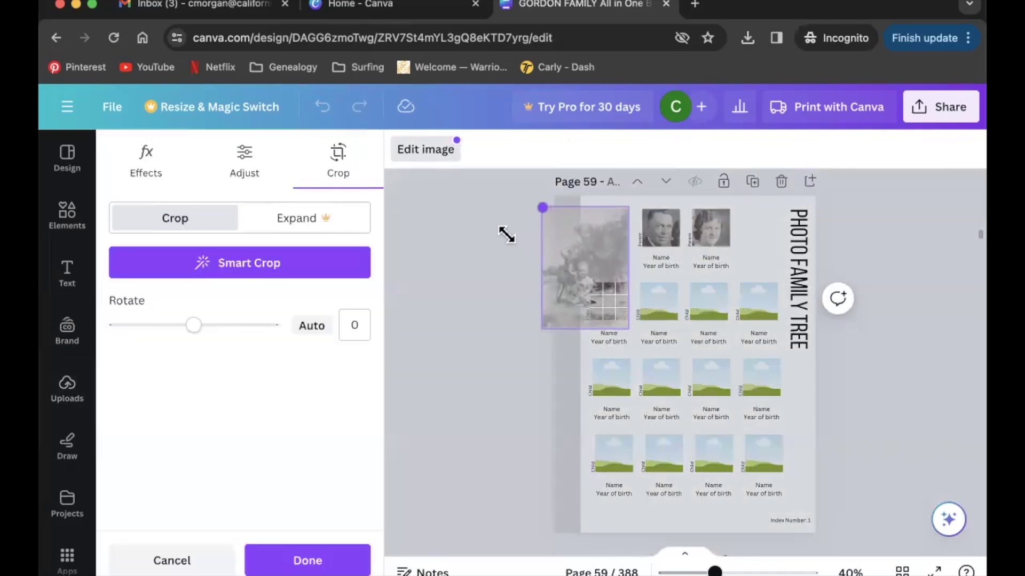
{"action": "left_click_drag", "start_coordinate": [568, 279], "coordinate": [592, 325]}
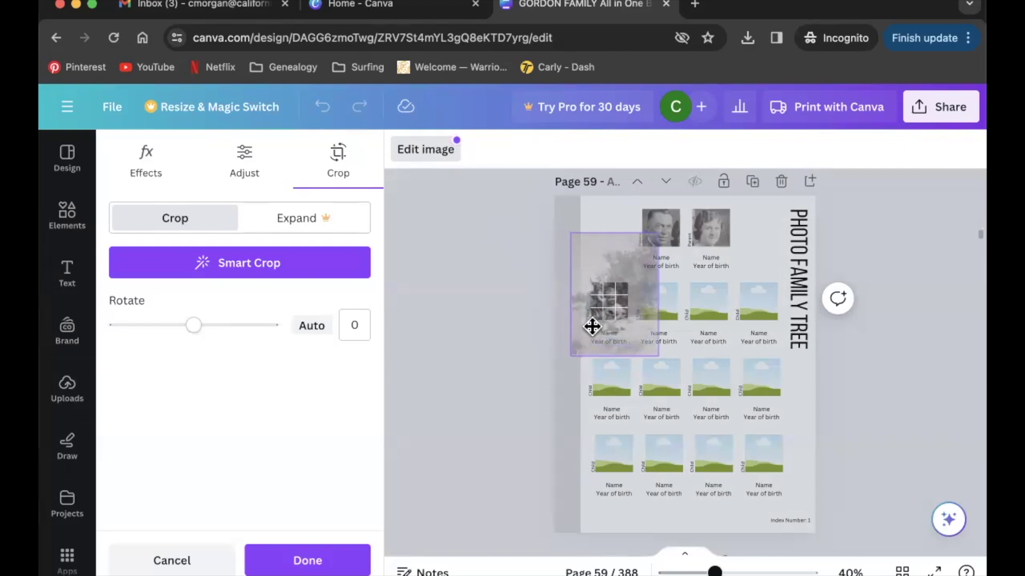
{"action": "left_click_drag", "start_coordinate": [567, 226], "coordinate": [485, 169]}
{"action": "left_click_drag", "start_coordinate": [561, 277], "coordinate": [588, 352]}
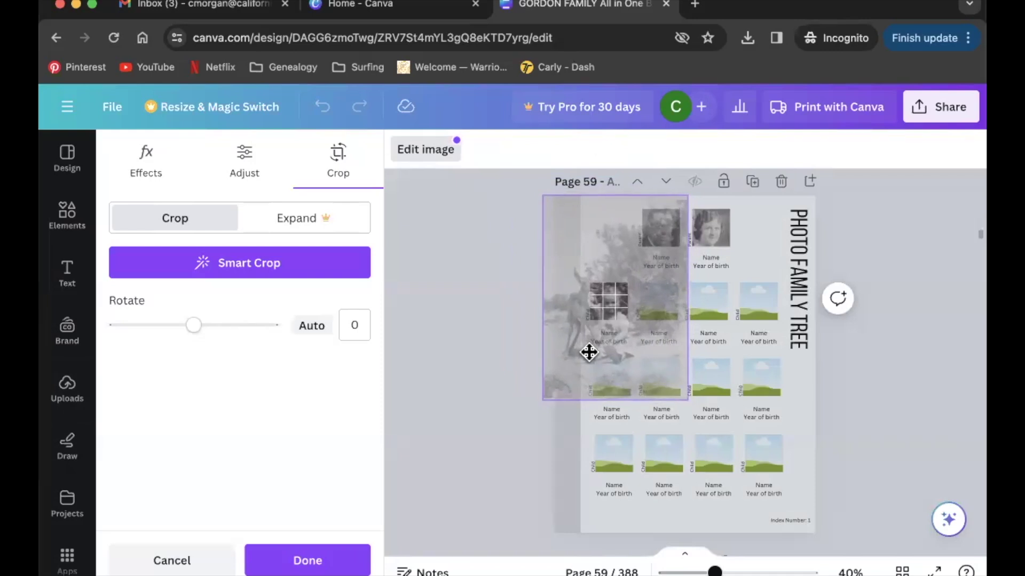
{"action": "left_click", "coordinate": [517, 325]}
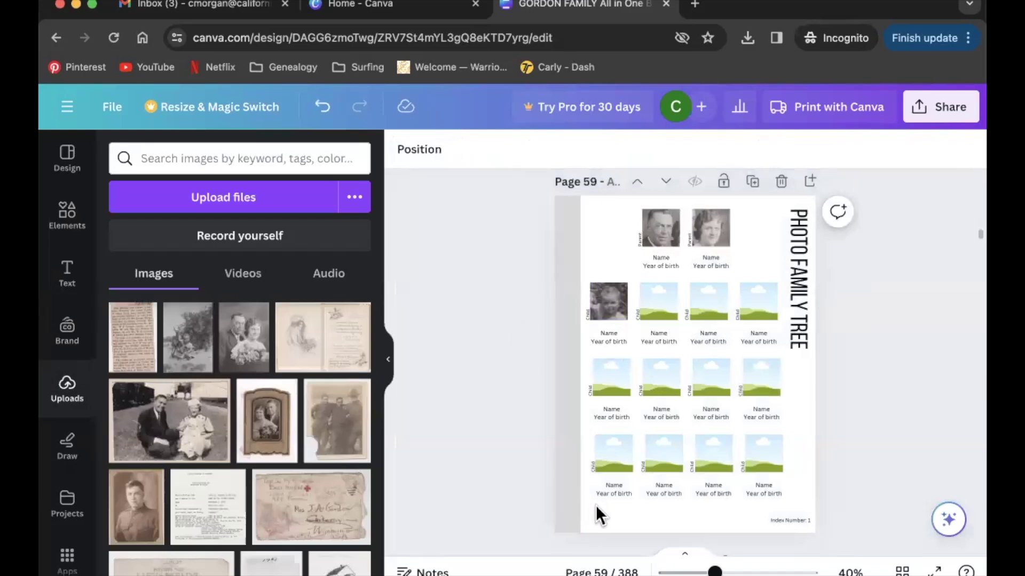
Delete the bottom two rows of child frames and their labels.
{"action": "left_click_drag", "start_coordinate": [596, 504], "coordinate": [610, 394]}
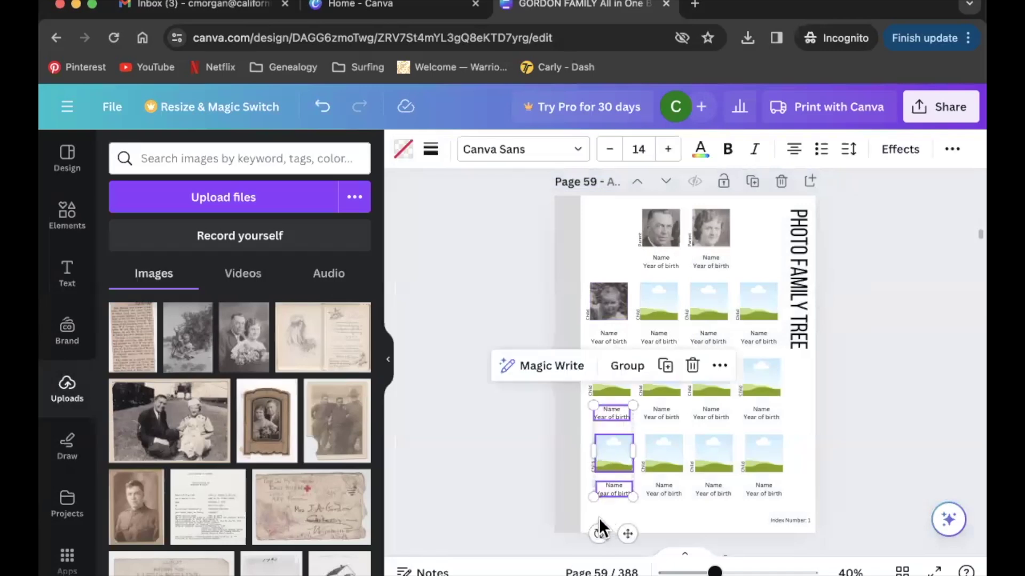
{"action": "left_click", "coordinate": [595, 511]}
{"action": "left_click_drag", "start_coordinate": [587, 510], "coordinate": [770, 371]}
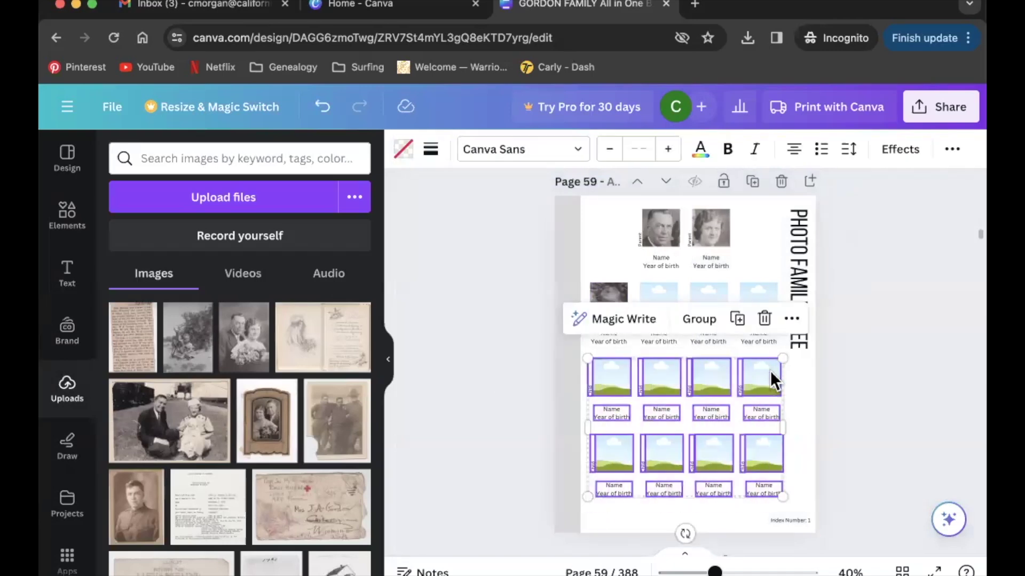
{"action": "key", "text": "Delete"}
Add and resize the child-and-fawn photo and the couple's photo, overlapping them below the child row.
{"action": "left_click_drag", "start_coordinate": [189, 339], "coordinate": [624, 411]}
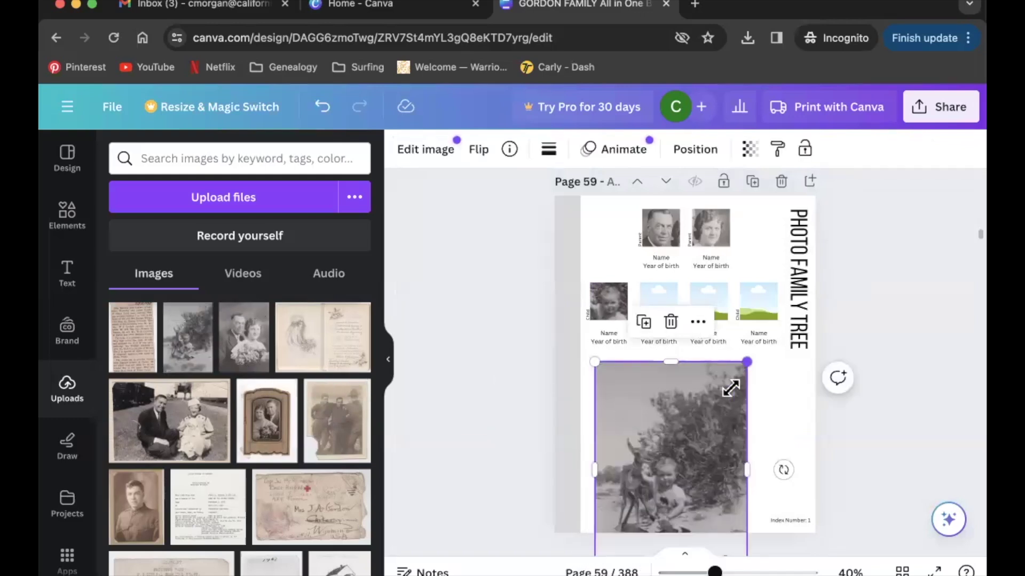
{"action": "left_click_drag", "start_coordinate": [731, 388], "coordinate": [671, 397]}
{"action": "left_click", "coordinate": [754, 449]}
{"action": "left_click_drag", "start_coordinate": [179, 427], "coordinate": [709, 435]}
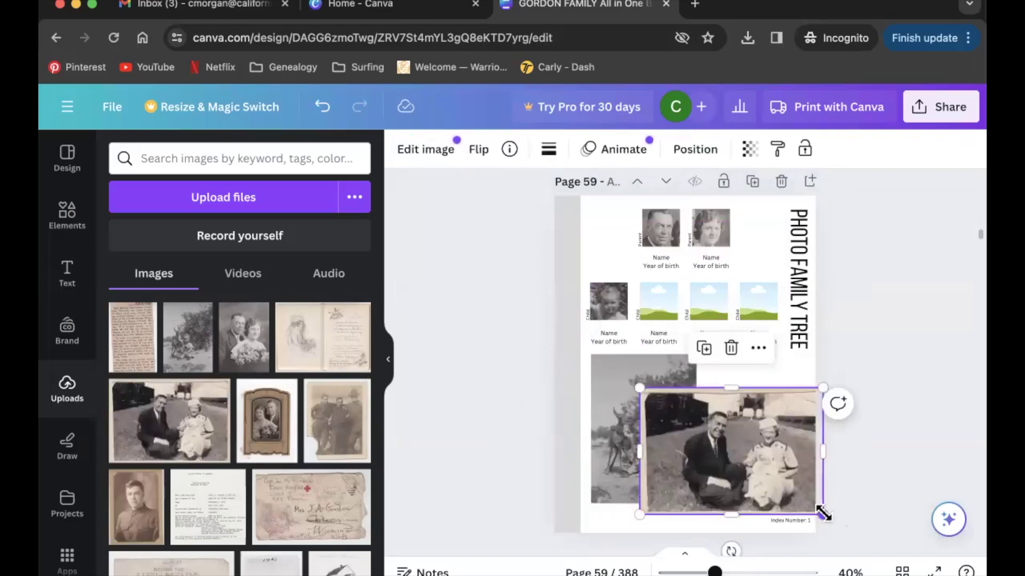
{"action": "left_click_drag", "start_coordinate": [822, 514], "coordinate": [777, 480]}
{"action": "left_click_drag", "start_coordinate": [733, 442], "coordinate": [755, 430]}
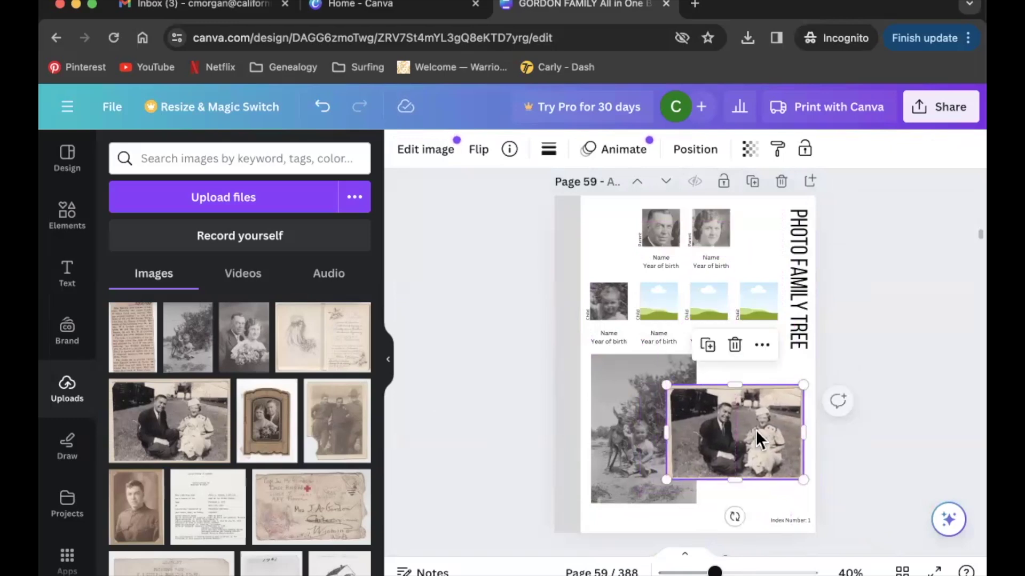
{"action": "left_click", "coordinate": [763, 489]}
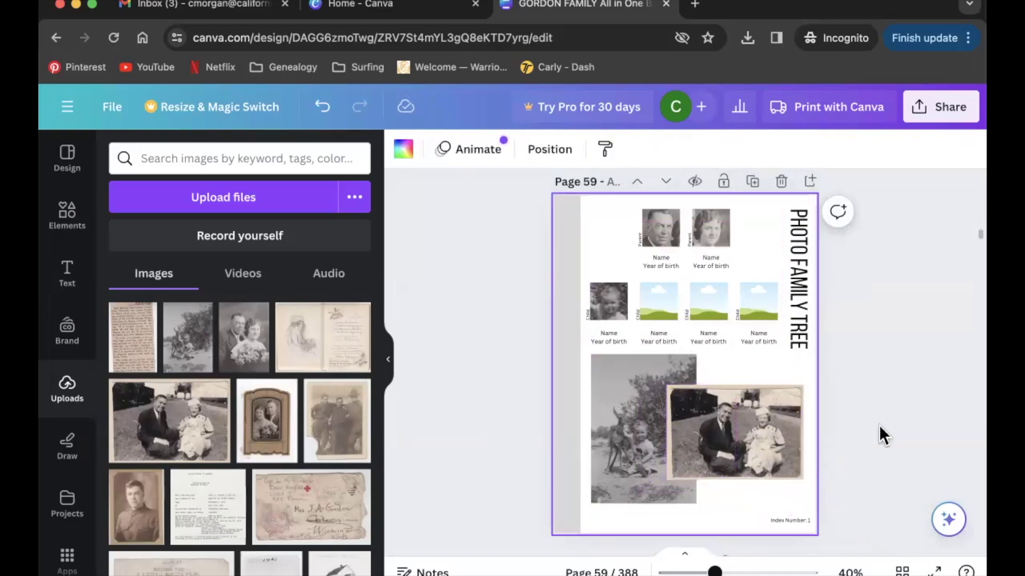
Trim an edge of the couple's photo in crop mode.
{"action": "double_click", "coordinate": [744, 425]}
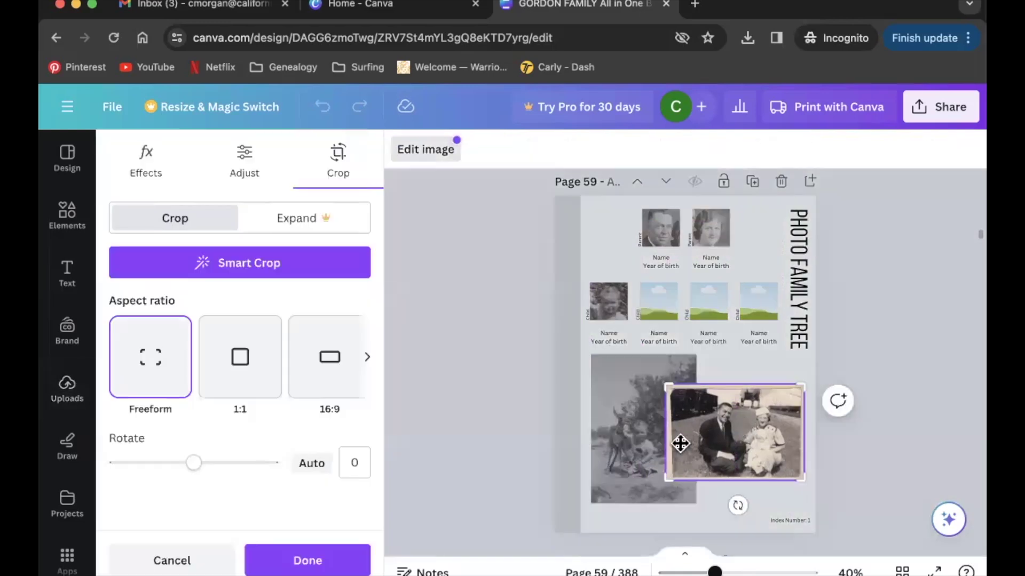
{"action": "left_click_drag", "start_coordinate": [669, 482], "coordinate": [670, 481]}
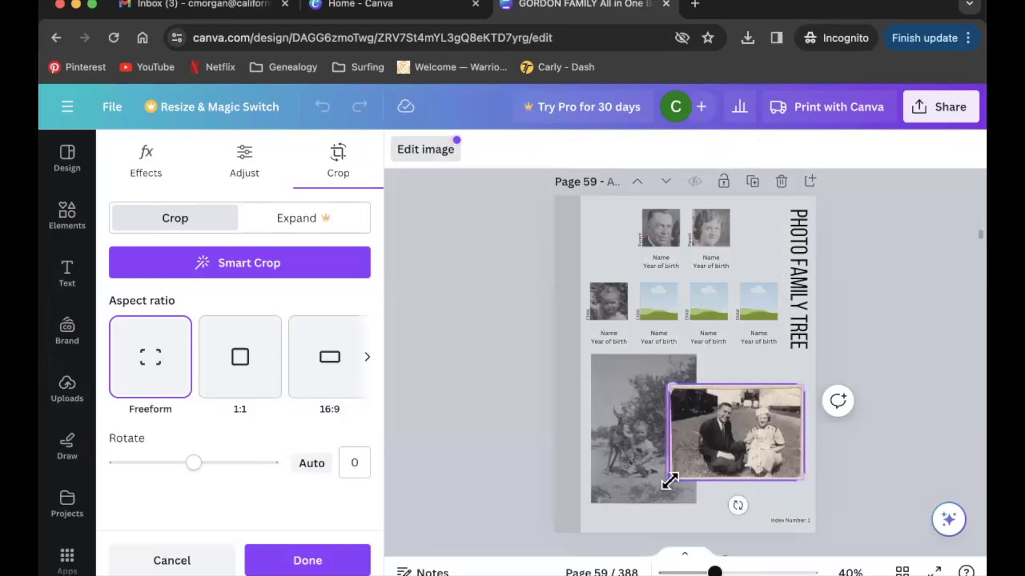
{"action": "left_click", "coordinate": [707, 490]}
{"action": "left_click", "coordinate": [817, 464]}
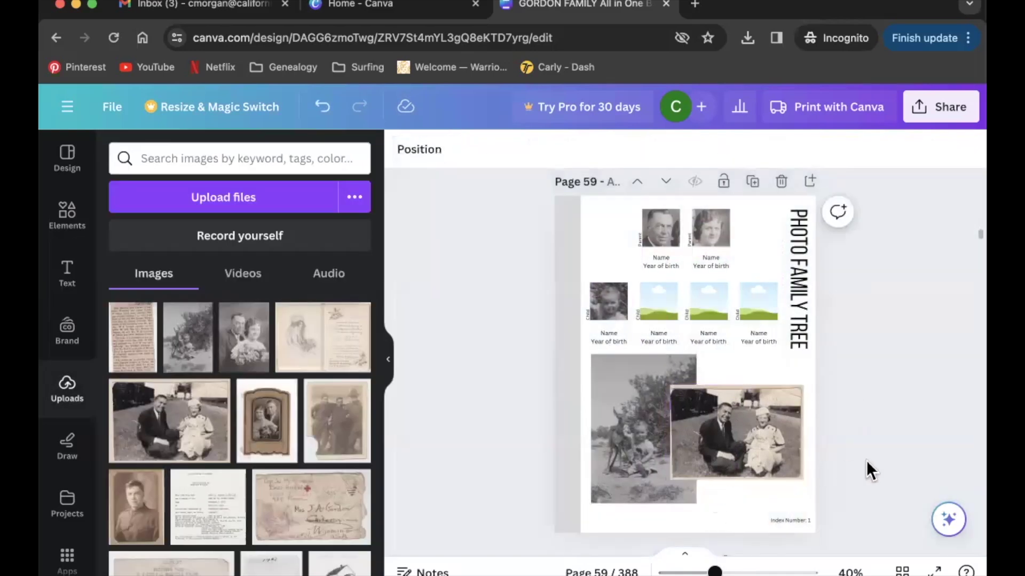
Undo that trim and instead crop the couple photo's top-left corner slightly.
{"action": "left_click_drag", "start_coordinate": [722, 567], "coordinate": [745, 569]}
{"action": "scroll", "coordinate": [618, 415], "scroll_direction": "down", "scroll_amount": 2}
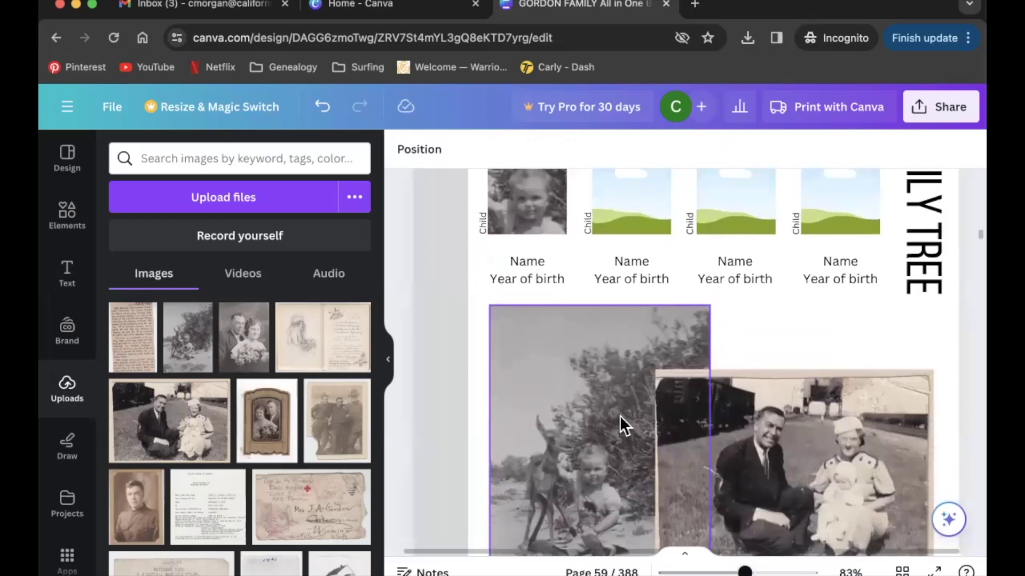
{"action": "left_click", "coordinate": [323, 107]}
{"action": "scroll", "coordinate": [758, 379], "scroll_direction": "down", "scroll_amount": 2}
{"action": "double_click", "coordinate": [757, 379]}
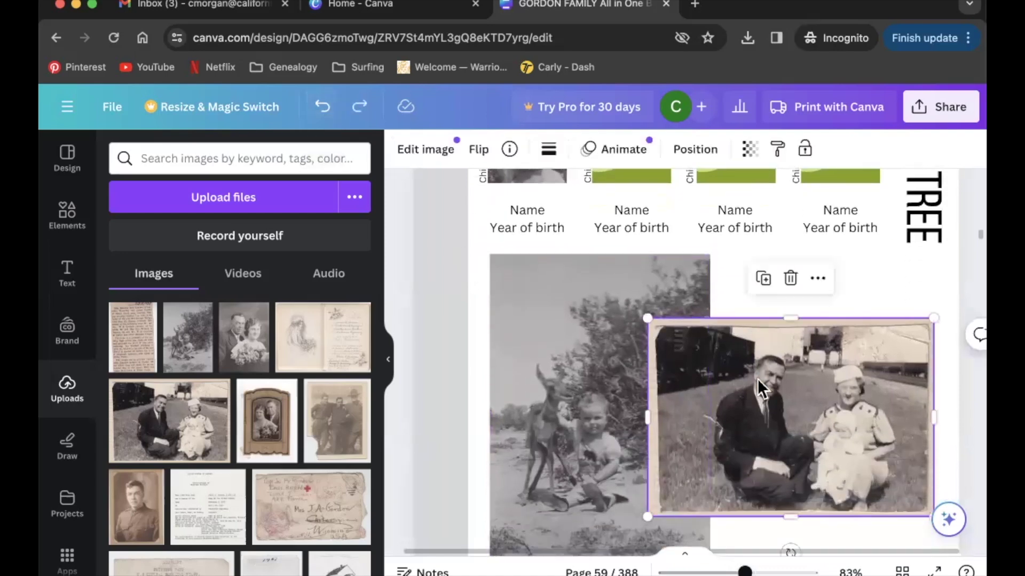
{"action": "left_click_drag", "start_coordinate": [648, 317], "coordinate": [652, 318]}
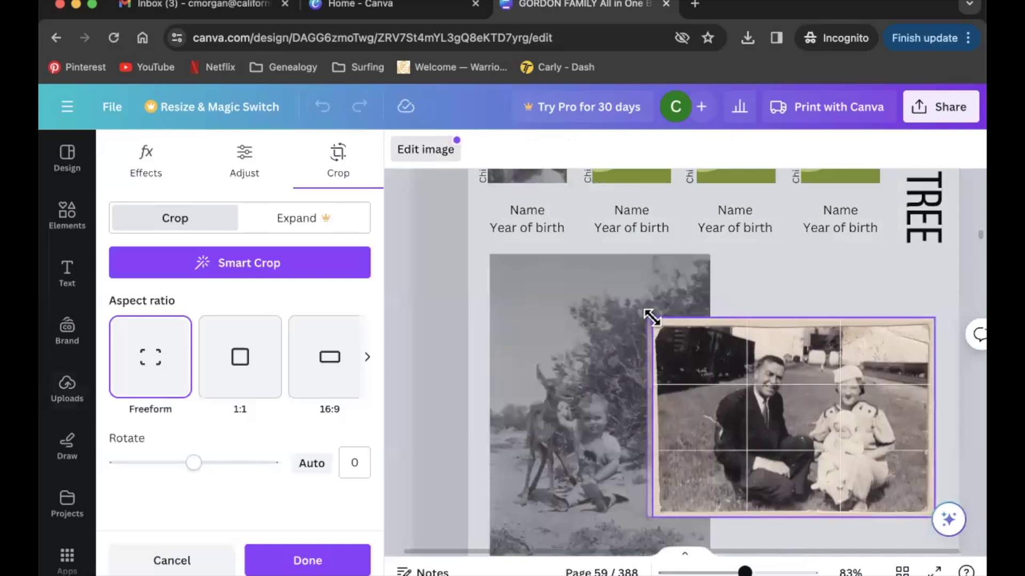
{"action": "left_click", "coordinate": [837, 290]}
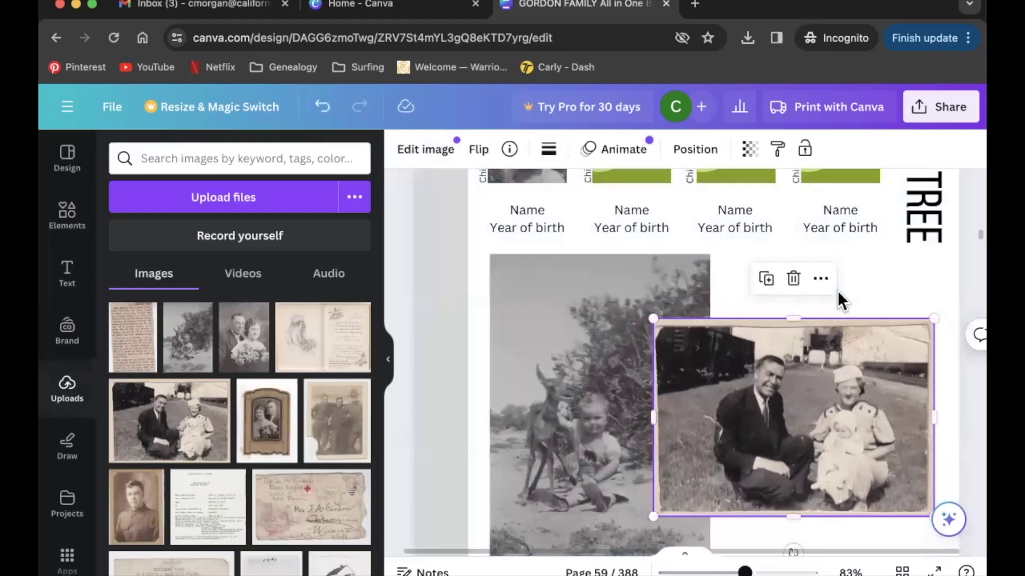
{"action": "left_click", "coordinate": [838, 290]}
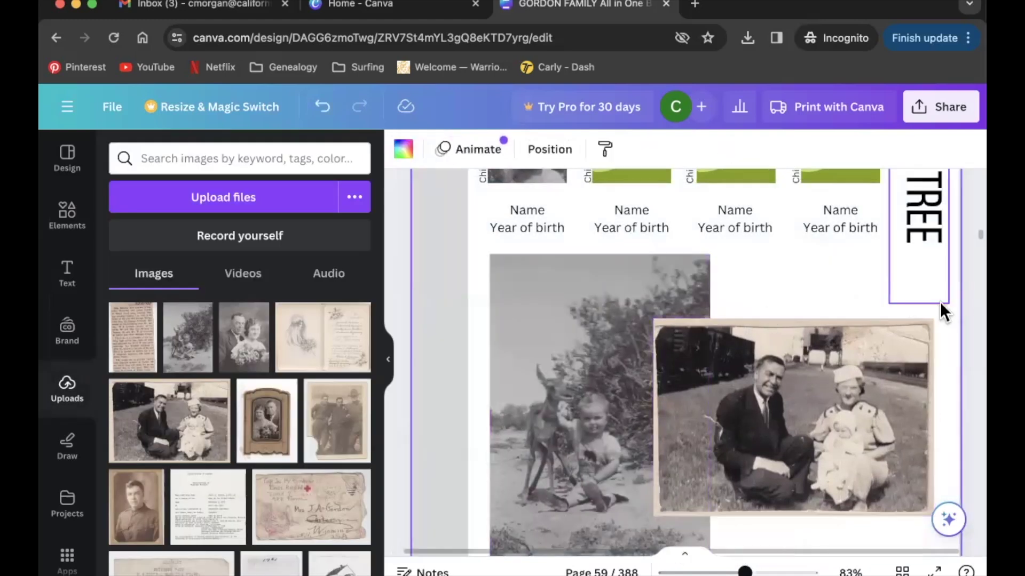
Label the two parent photos with each parent's full name and birth year, b. 1895 and b. 1914.
{"action": "scroll", "coordinate": [807, 293], "scroll_direction": "up", "scroll_amount": 5}
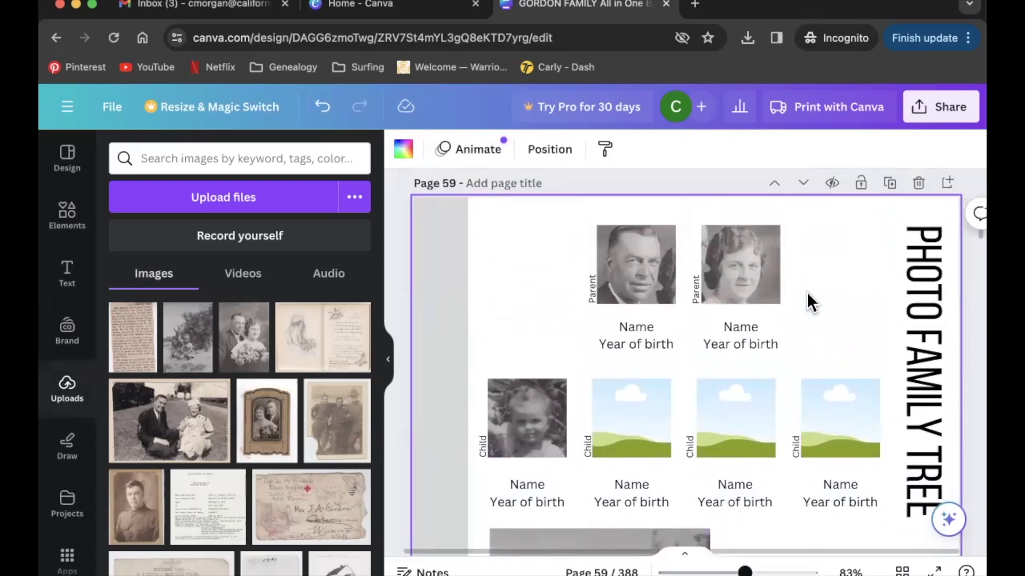
{"action": "double_click", "coordinate": [650, 326]}
{"action": "type", "text": "James Kennedy Gordon"}
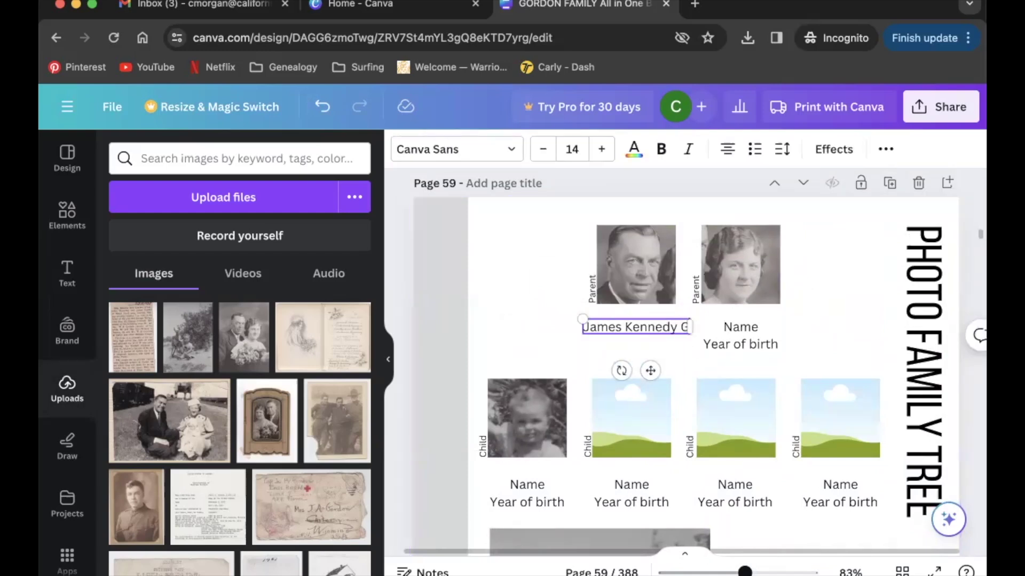
{"action": "key", "text": "Return"}
{"action": "type", "text": "b. 1895"}
{"action": "double_click", "coordinate": [741, 327]}
{"action": "type", "text": "Dorothy Ione"}
{"action": "key", "text": "Return"}
{"action": "type", "text": "Graham"}
{"action": "key", "text": "Return"}
{"action": "type", "text": "b. 1914"}
Label the first child photo with the child's name and birth year b. 1937.
{"action": "double_click", "coordinate": [527, 485]}
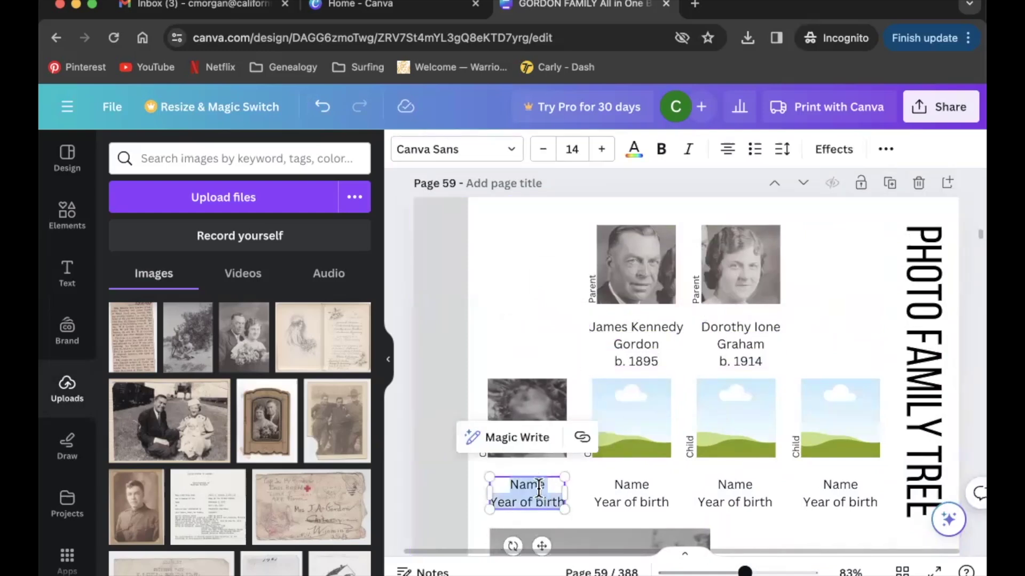
{"action": "type", "text": "Elizabeth Ann"}
{"action": "key", "text": "Return"}
{"action": "type", "text": "b. 1937"}
{"action": "key", "text": "Escape"}
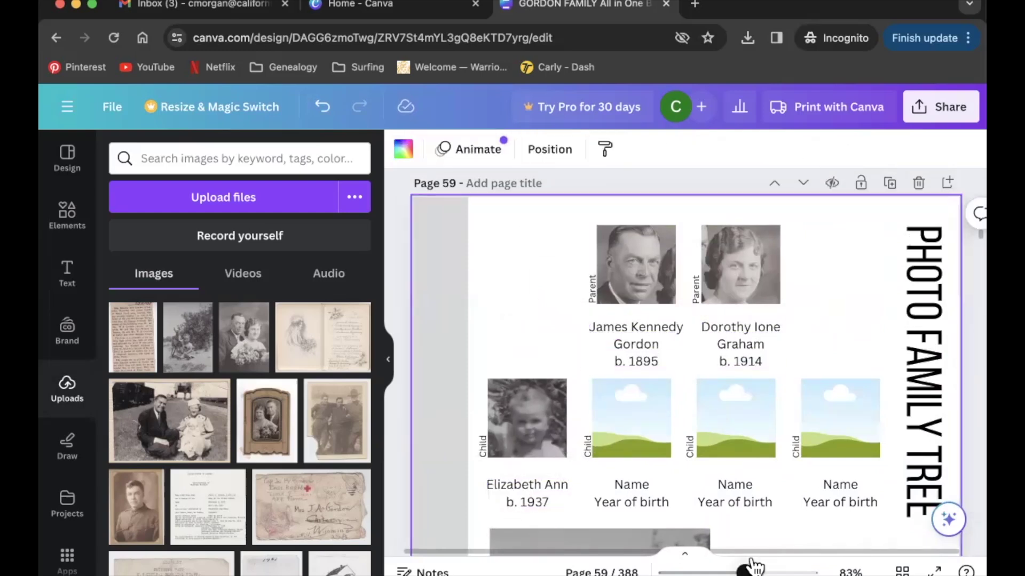
Zoom out to 40% to view the whole Photo Family Tree page.
{"action": "left_click_drag", "start_coordinate": [752, 566], "coordinate": [703, 566]}
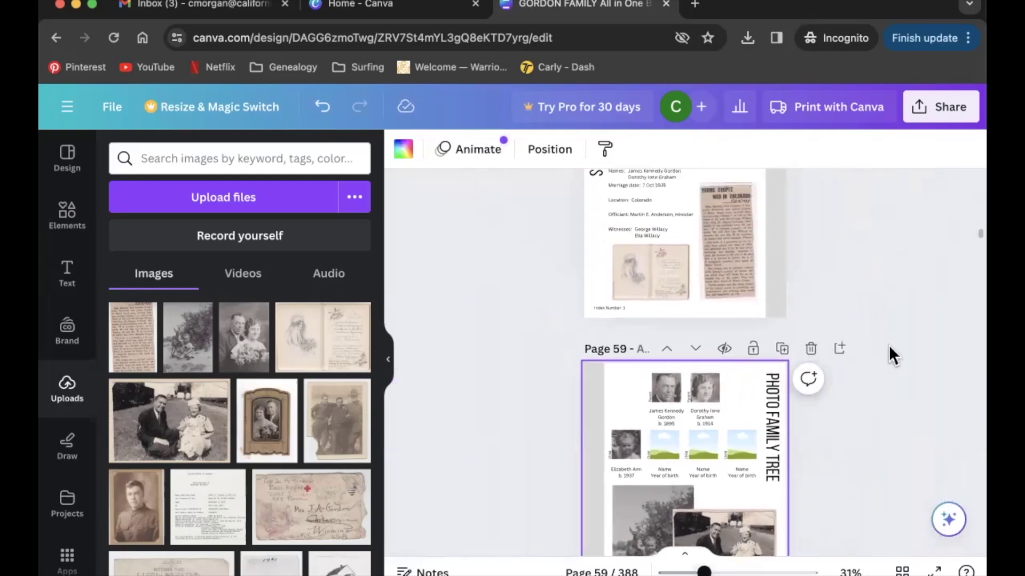
{"action": "scroll", "coordinate": [889, 345], "scroll_direction": "up", "scroll_amount": 3}
{"action": "scroll", "coordinate": [889, 345], "scroll_direction": "down", "scroll_amount": 5}
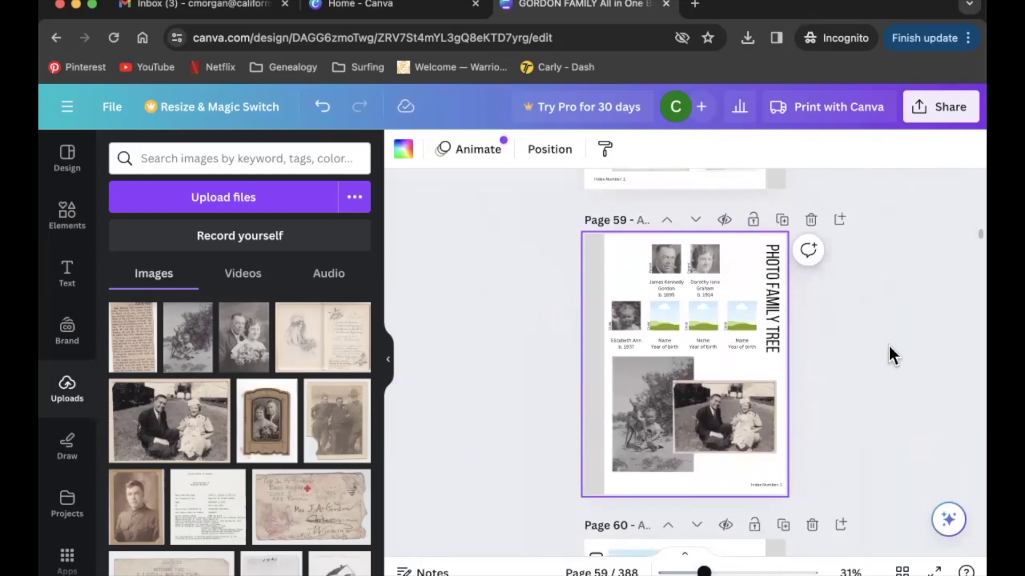
{"action": "scroll", "coordinate": [889, 344], "scroll_direction": "down", "scroll_amount": 2}
{"action": "scroll", "coordinate": [888, 345], "scroll_direction": "up", "scroll_amount": 4}
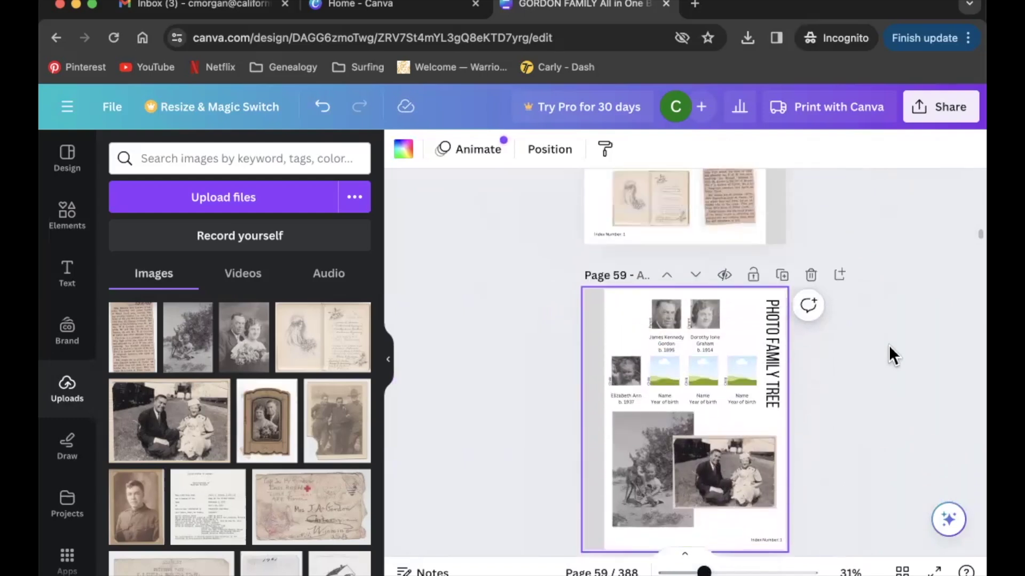
{"action": "scroll", "coordinate": [889, 344], "scroll_direction": "down", "scroll_amount": 4}
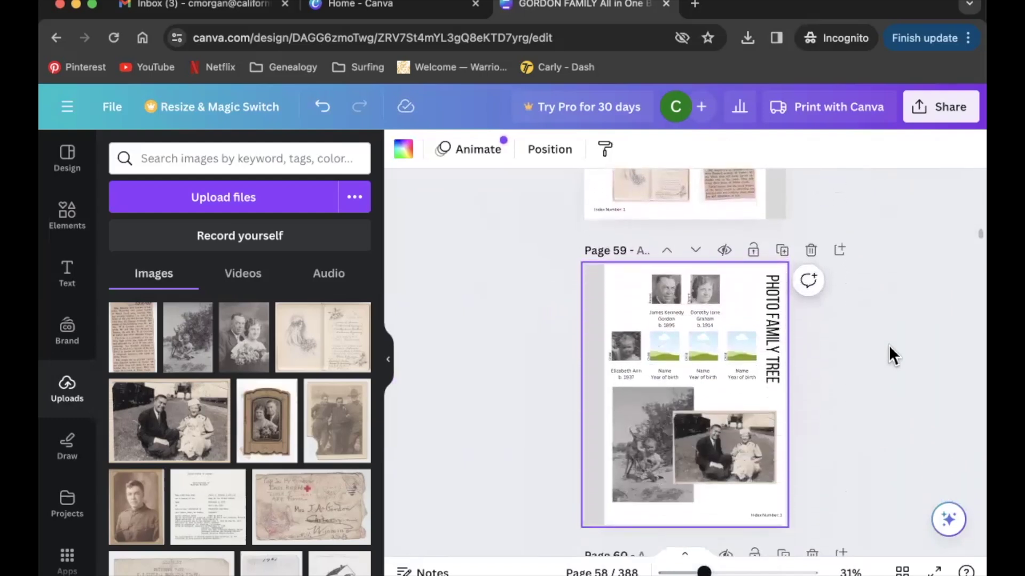